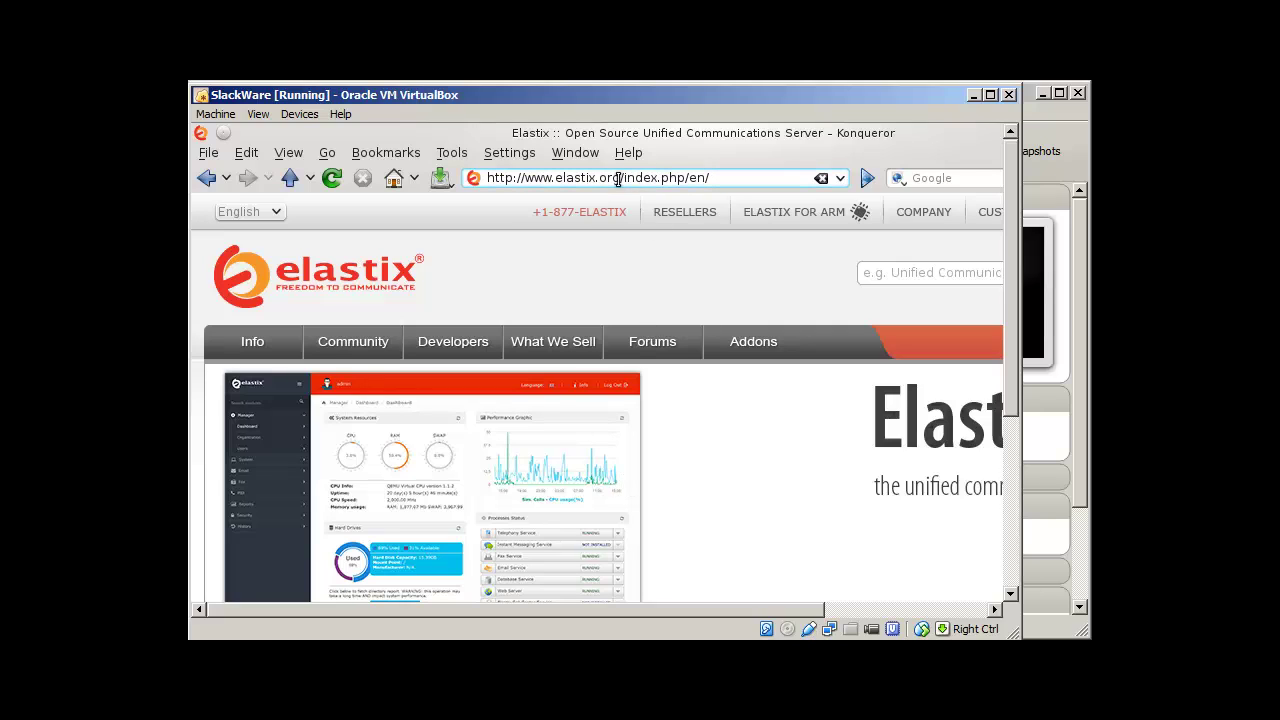
Step: Trim /index.php/en/ from the Konqueror address and load the shortened elastix.org address
{"action": "left_click_drag", "start_coordinate": [620, 177], "coordinate": [714, 177]}
{"action": "key", "text": "BackSpace"}
{"action": "key", "text": "Return"}
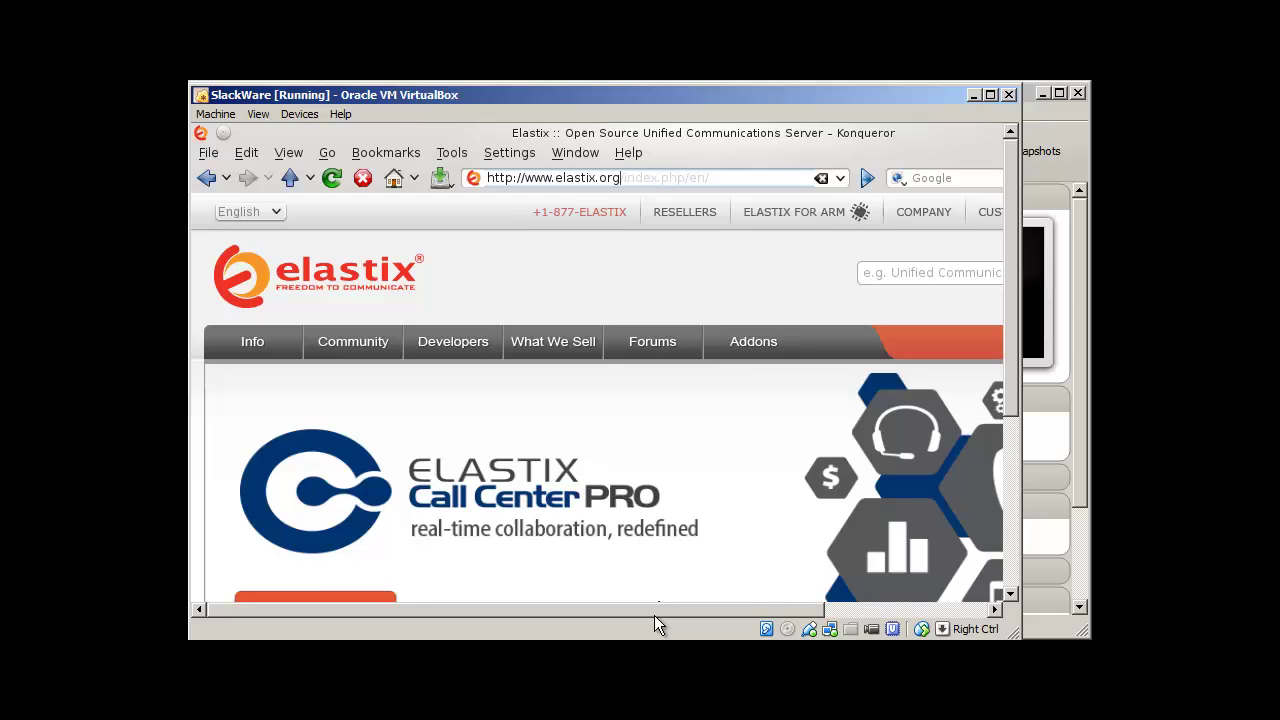
Step: Go to the Elastix downloads page and scroll to the 32 bits and 64 bits version downloads
{"action": "left_click_drag", "start_coordinate": [681, 607], "coordinate": [877, 600]}
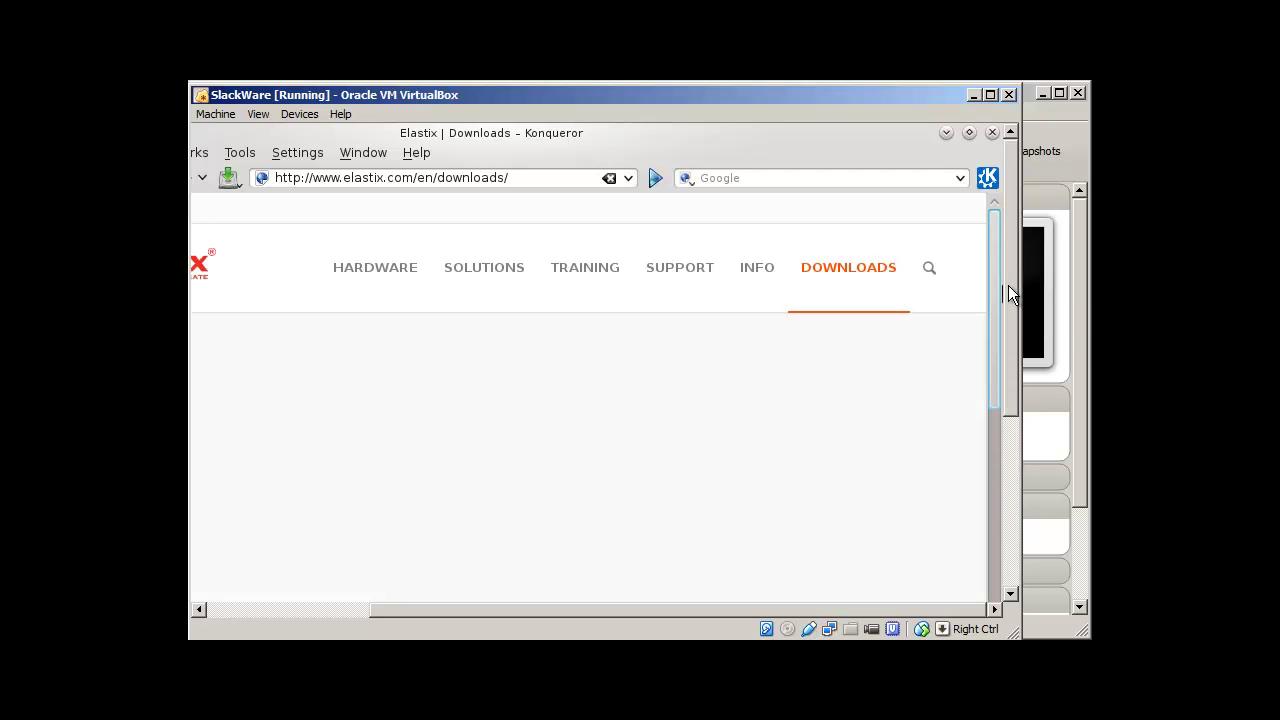
{"action": "left_click_drag", "start_coordinate": [1008, 285], "coordinate": [1014, 461]}
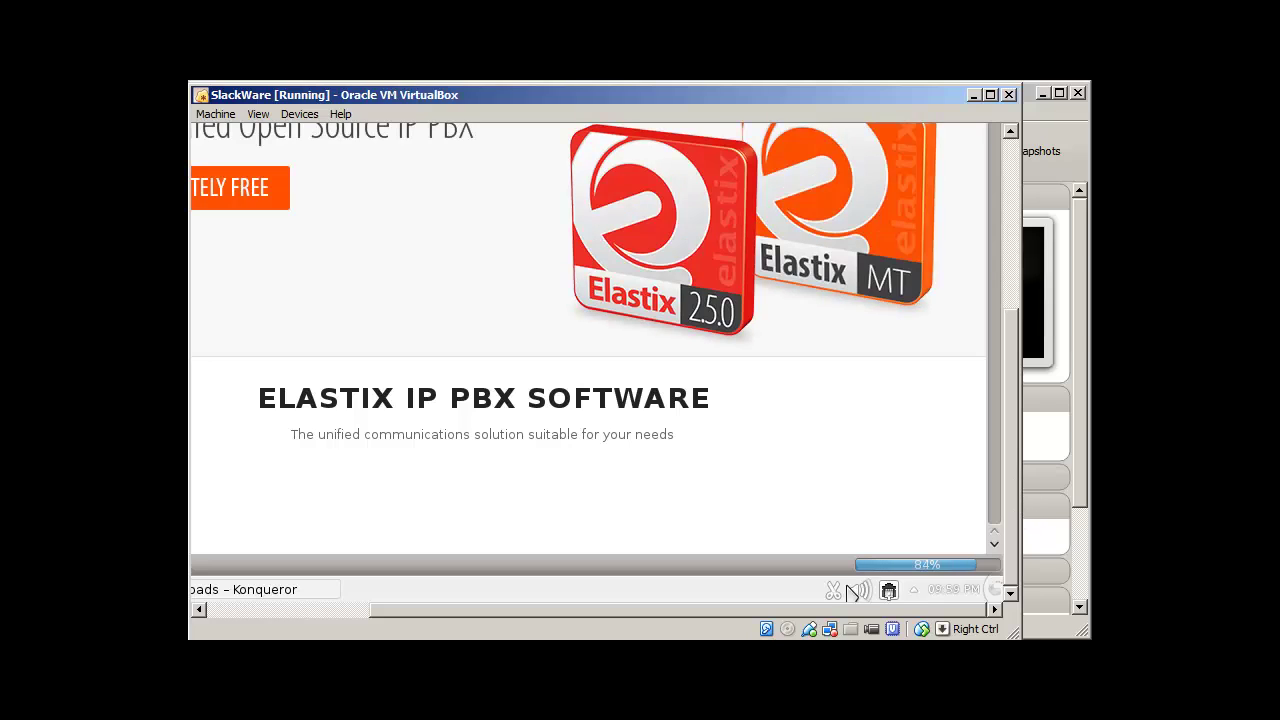
{"action": "left_click_drag", "start_coordinate": [800, 609], "coordinate": [641, 608]}
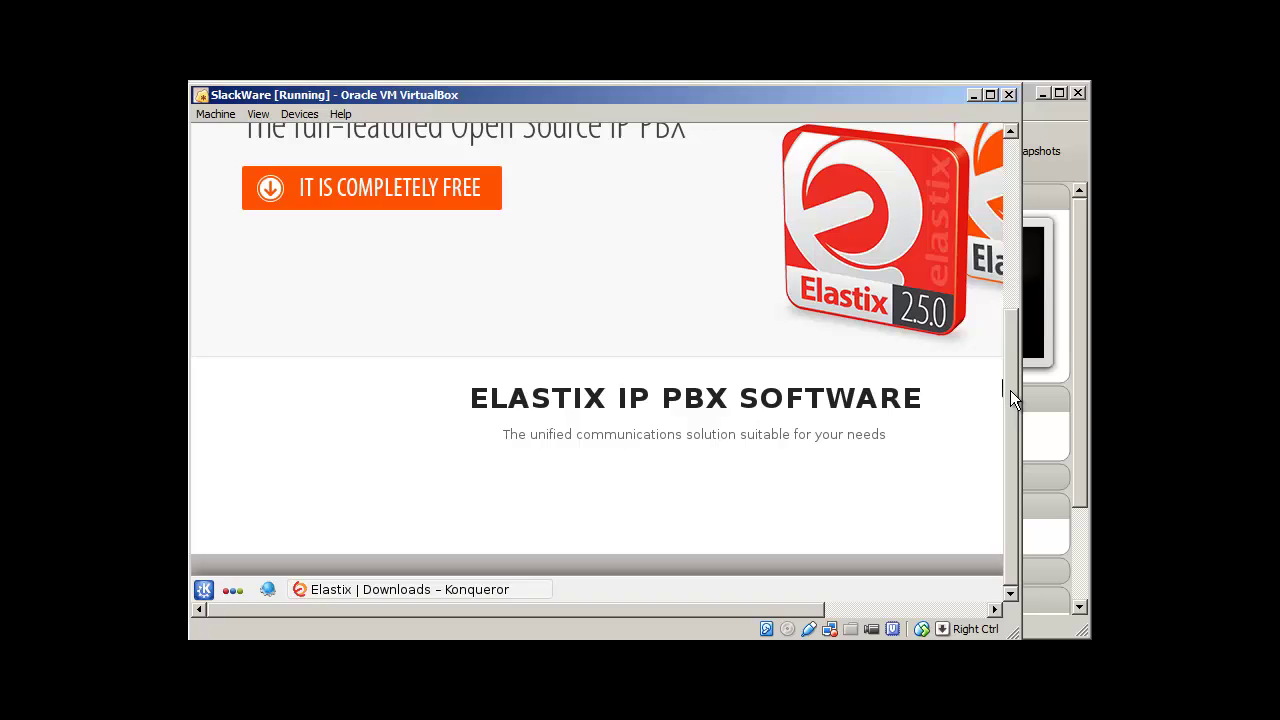
{"action": "mouse_move", "coordinate": [1010, 390]}
{"action": "left_mouse_down"}
{"action": "mouse_move", "coordinate": [996, 252]}
{"action": "mouse_move", "coordinate": [1013, 396]}
{"action": "left_mouse_up"}
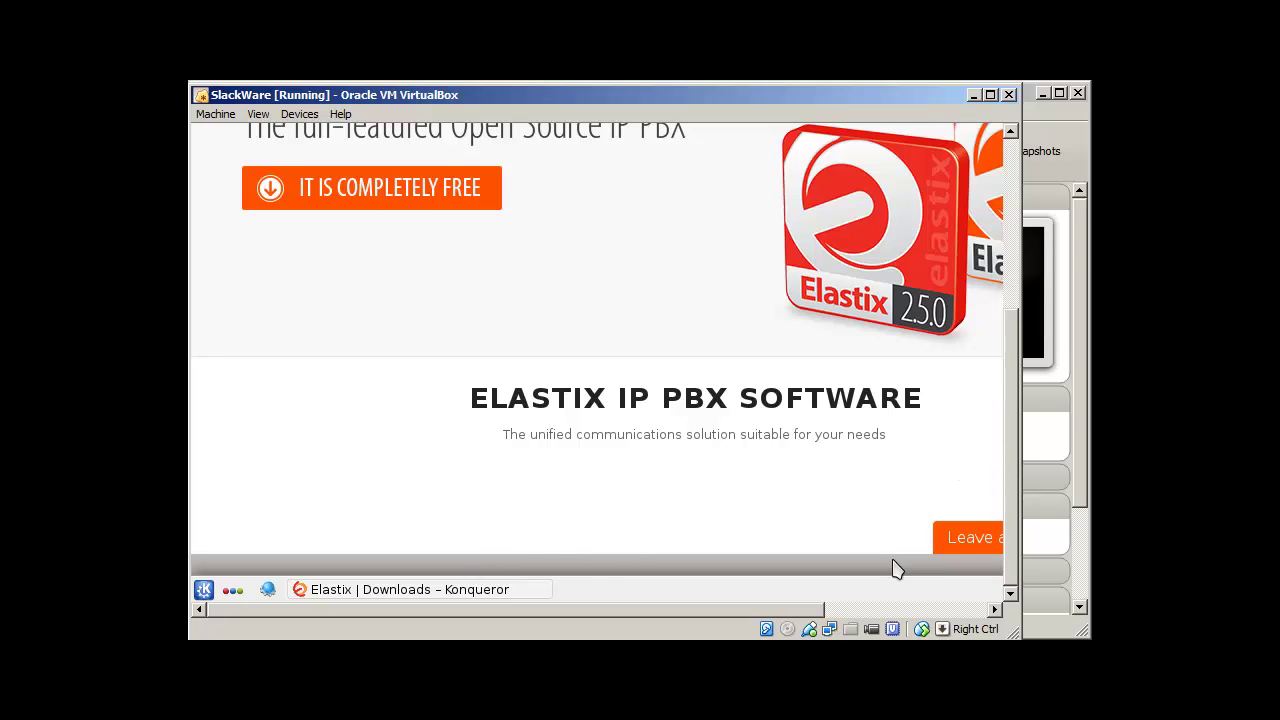
{"action": "left_click_drag", "start_coordinate": [1009, 410], "coordinate": [1003, 243]}
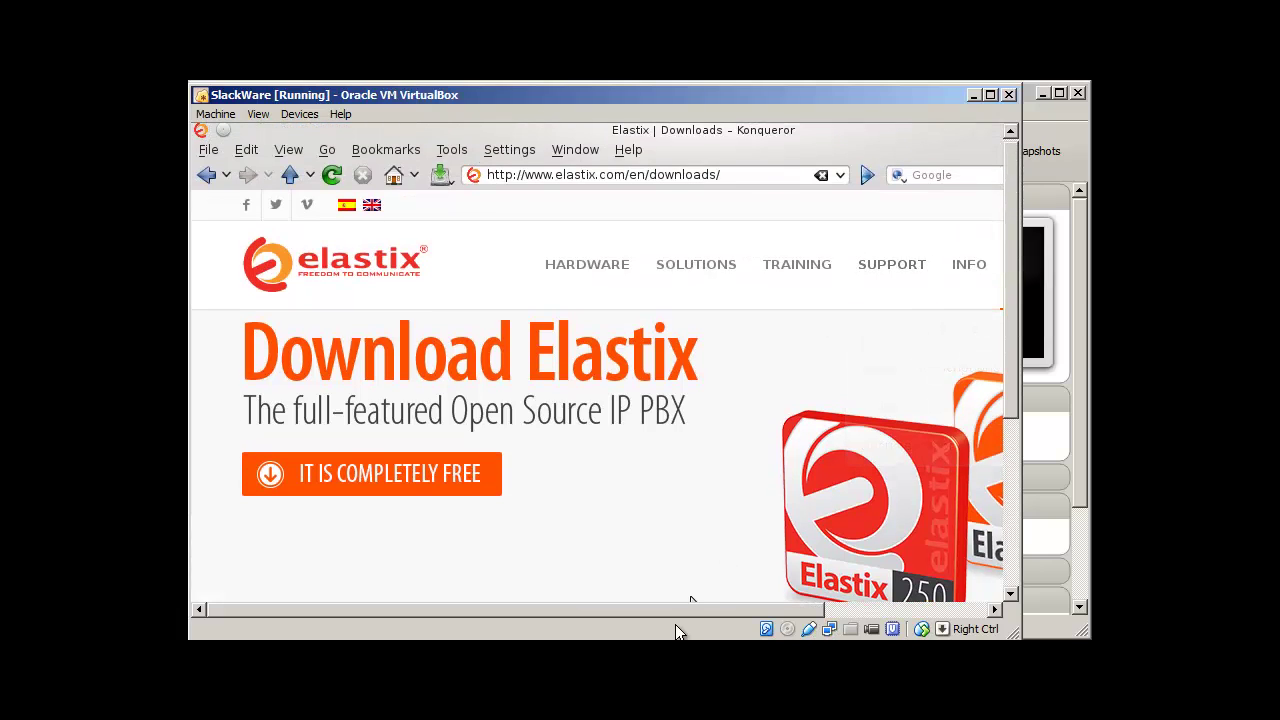
{"action": "left_click_drag", "start_coordinate": [687, 607], "coordinate": [857, 607]}
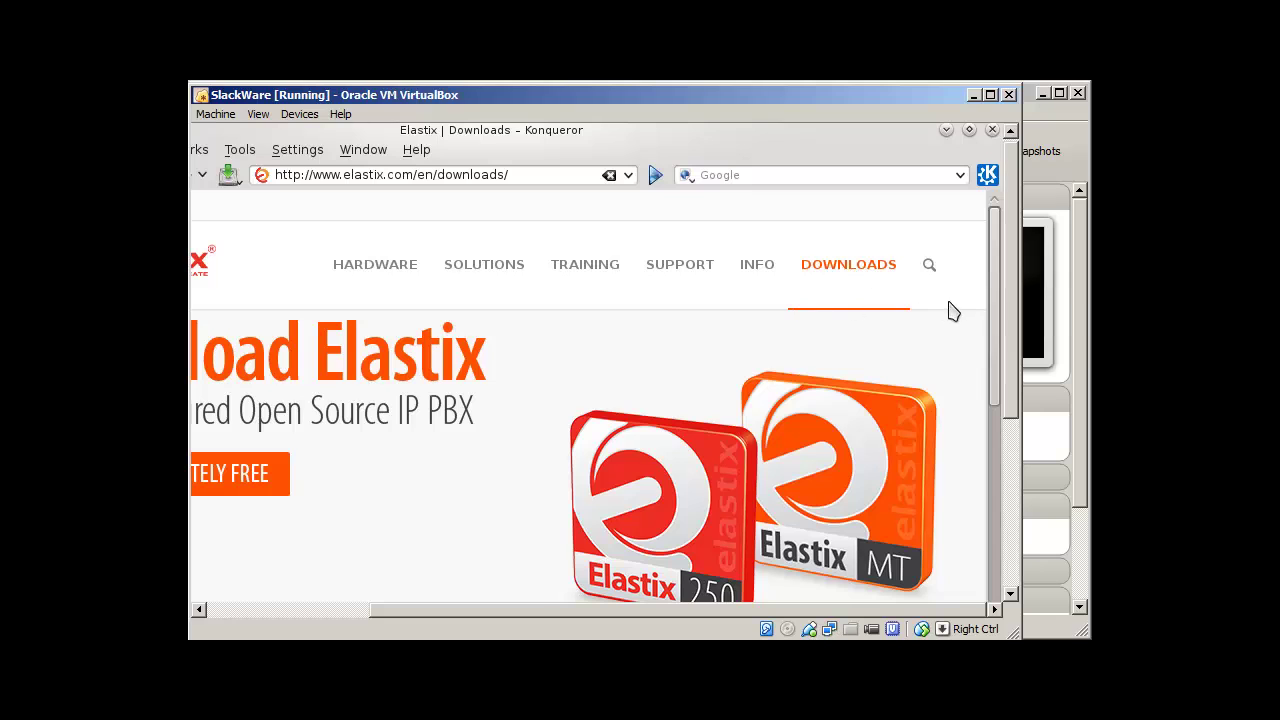
{"action": "left_click_drag", "start_coordinate": [994, 266], "coordinate": [997, 533]}
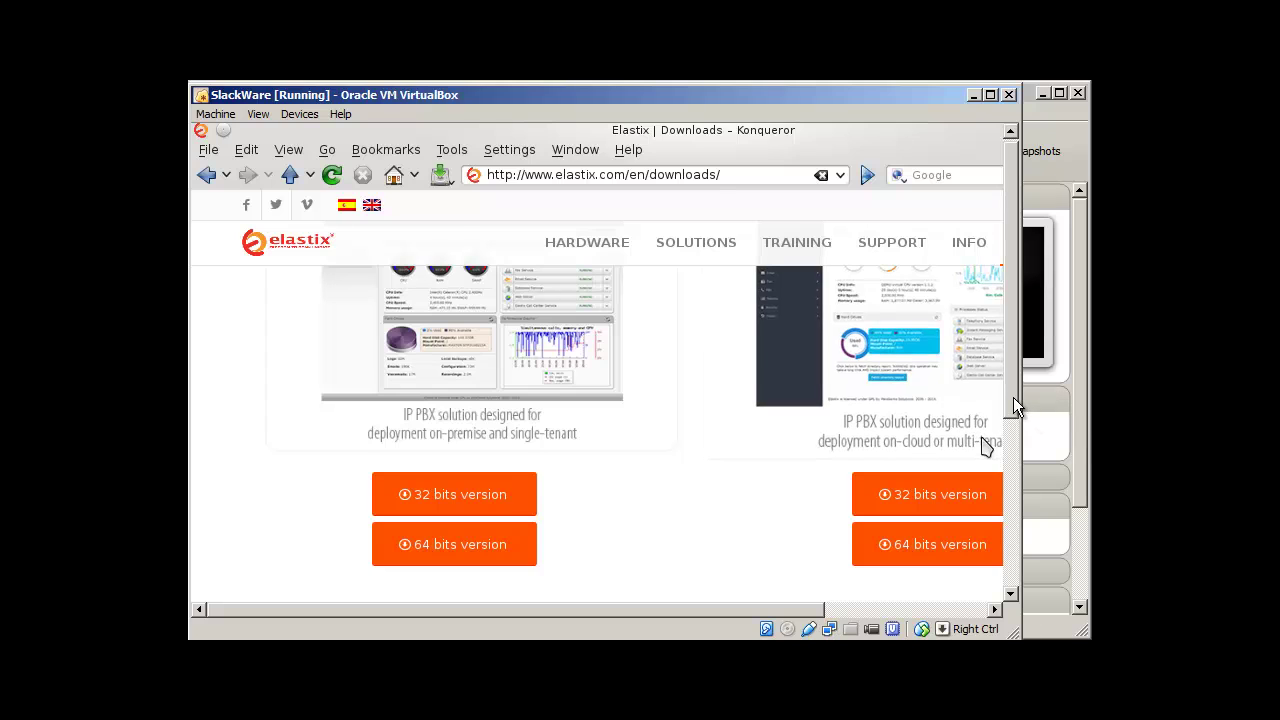
Step: Scroll through the Elastix 2.5.0 and Elastix MT downloads, then minimize the SlackWare VM window
{"action": "left_click_drag", "start_coordinate": [1009, 365], "coordinate": [1008, 362]}
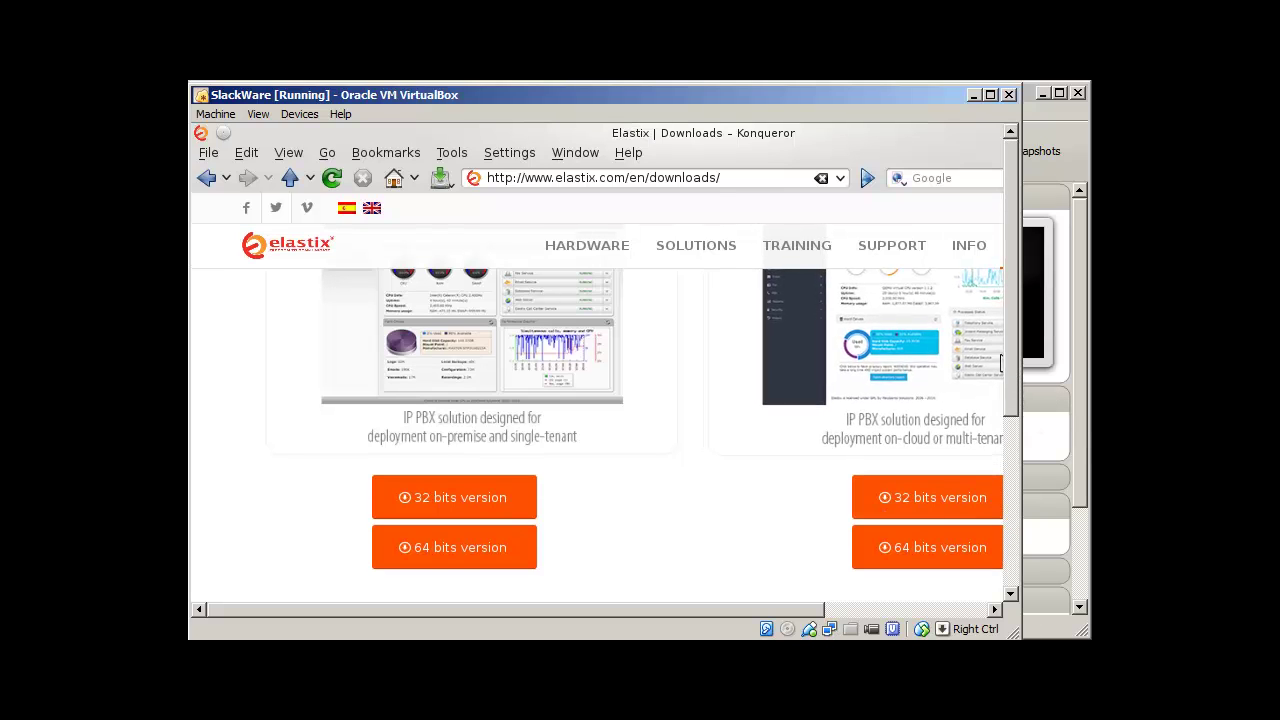
{"action": "left_click_drag", "start_coordinate": [785, 604], "coordinate": [921, 596]}
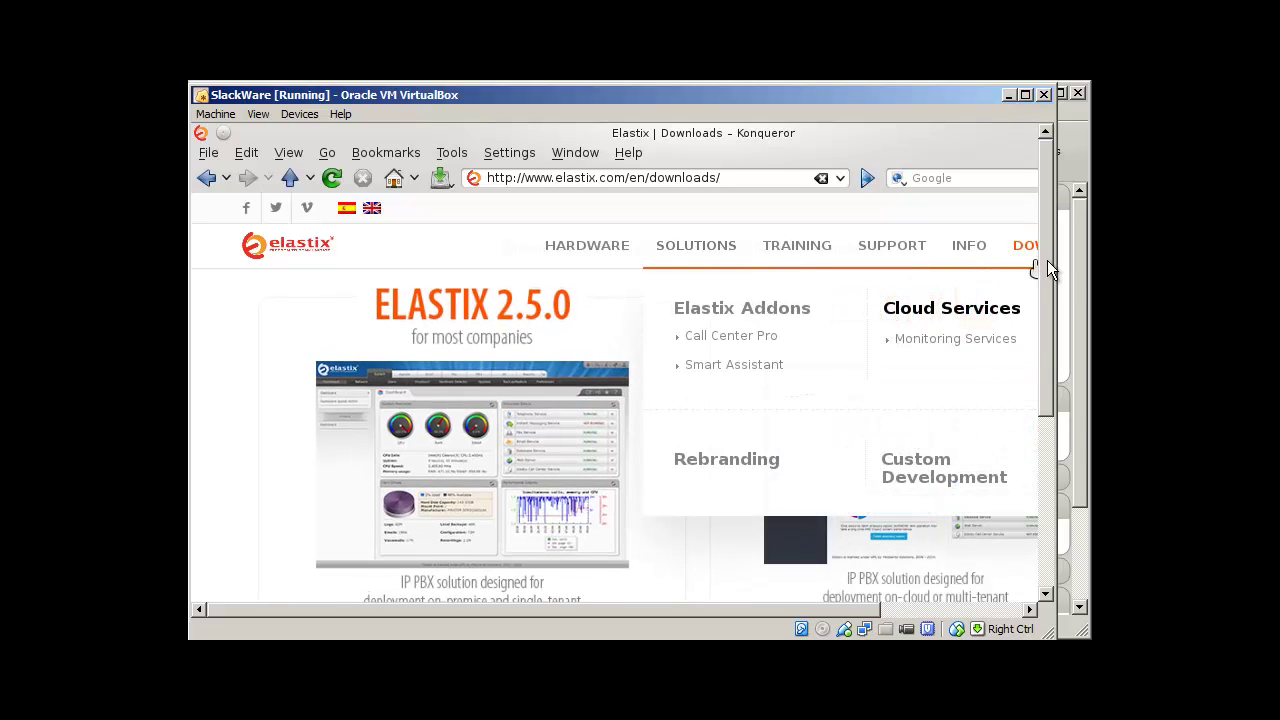
{"action": "left_click_drag", "start_coordinate": [1044, 264], "coordinate": [1039, 362]}
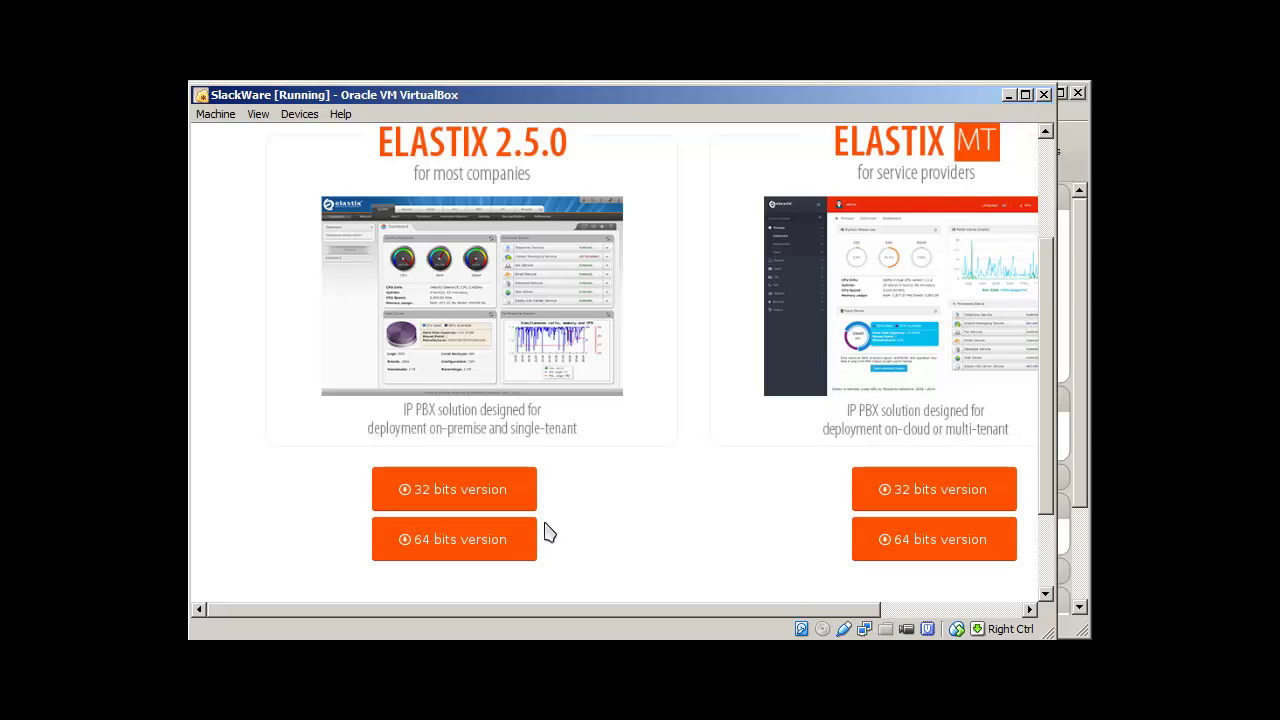
{"action": "left_click", "coordinate": [1008, 92]}
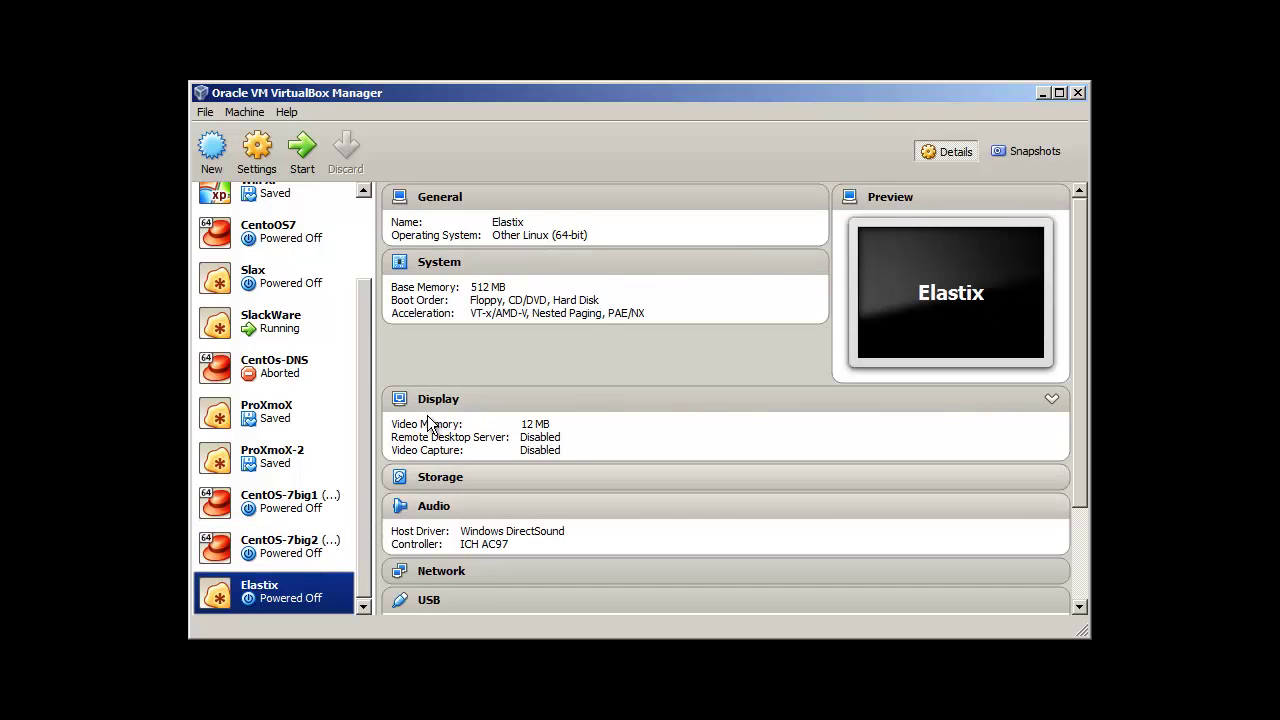
Step: Mount the Elastix-2.5.0 ISO on the Elastix VM's CD/DVD drive and start the machine
{"action": "left_click", "coordinate": [261, 157]}
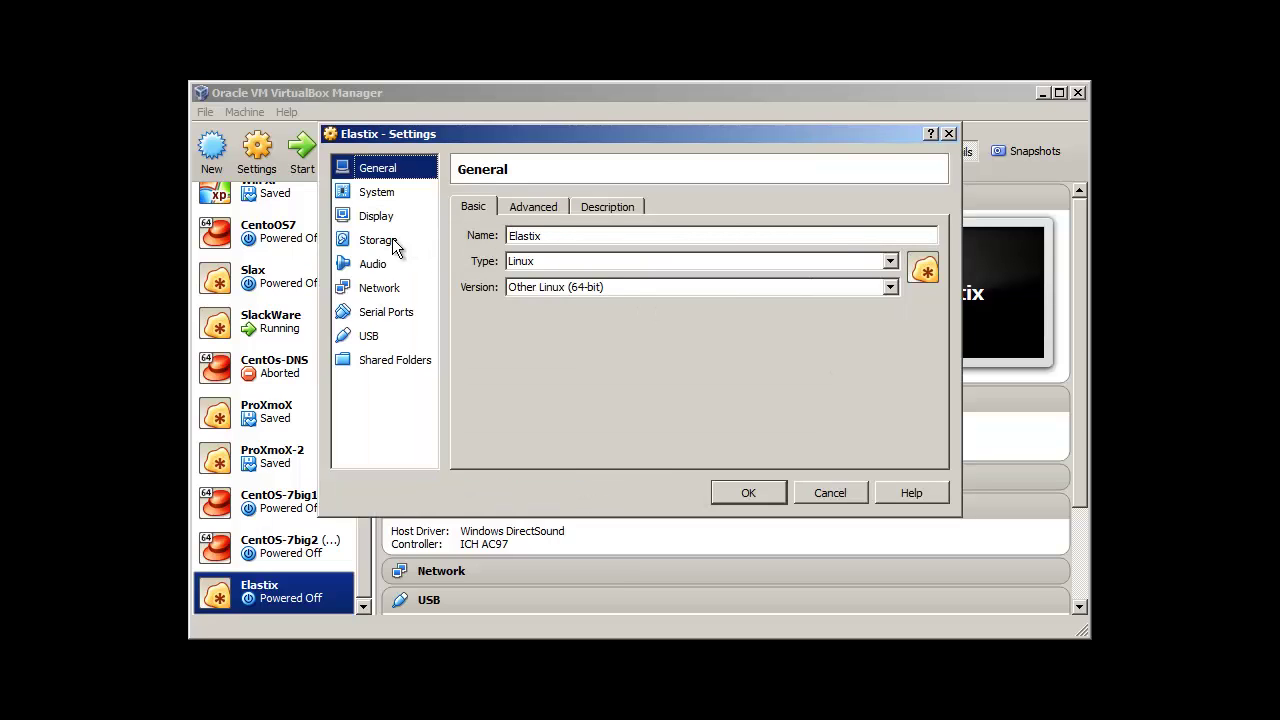
{"action": "left_click", "coordinate": [392, 240]}
{"action": "left_click", "coordinate": [550, 278]}
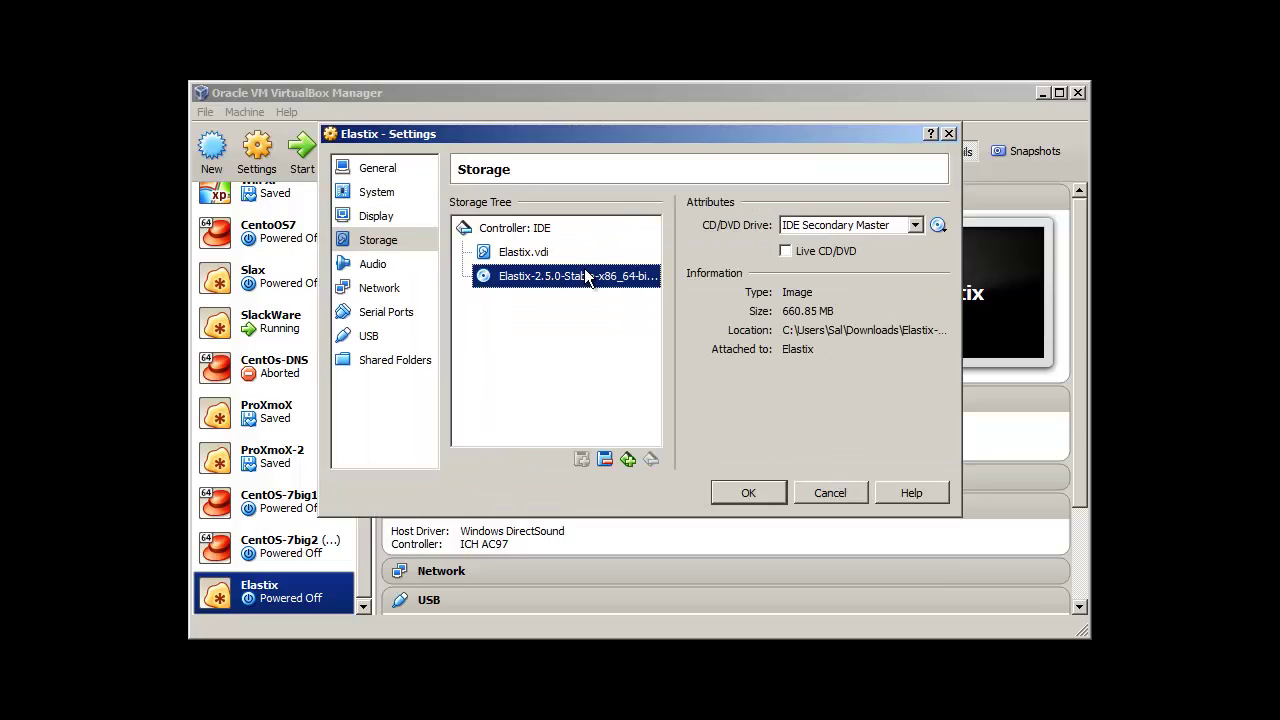
{"action": "left_click", "coordinate": [940, 224]}
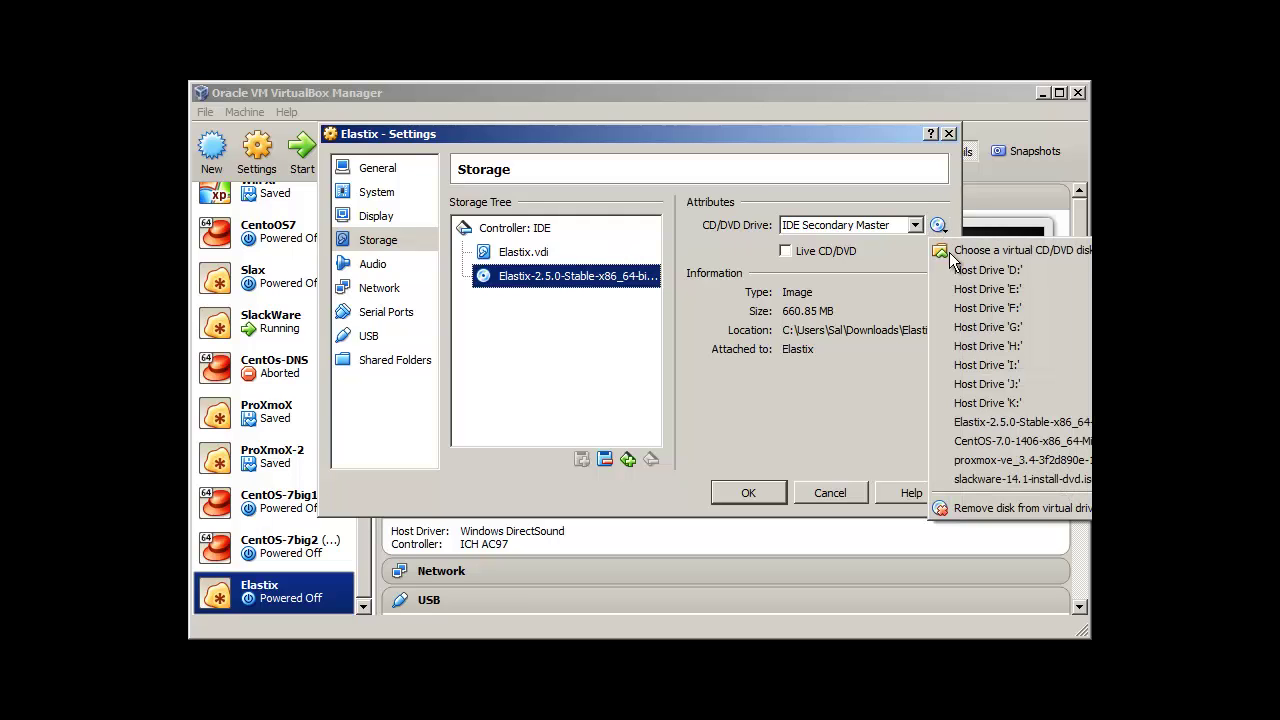
{"action": "left_click", "coordinate": [982, 424]}
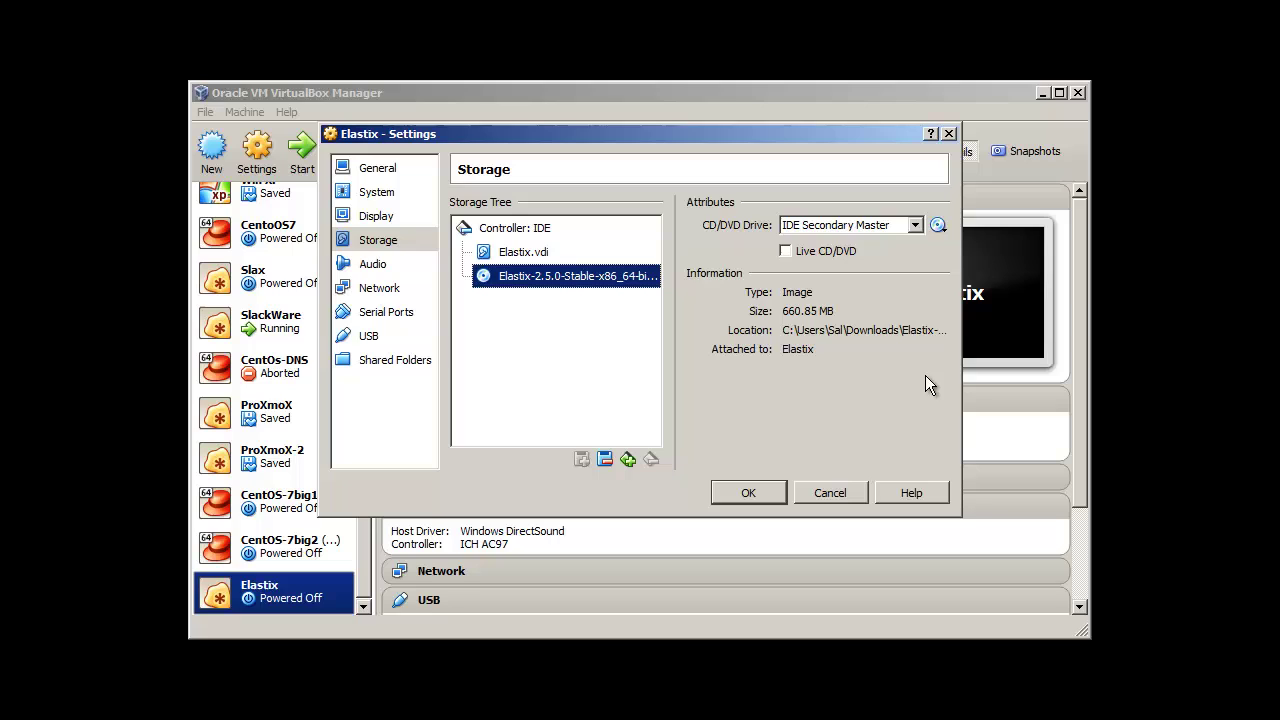
{"action": "left_click", "coordinate": [760, 492]}
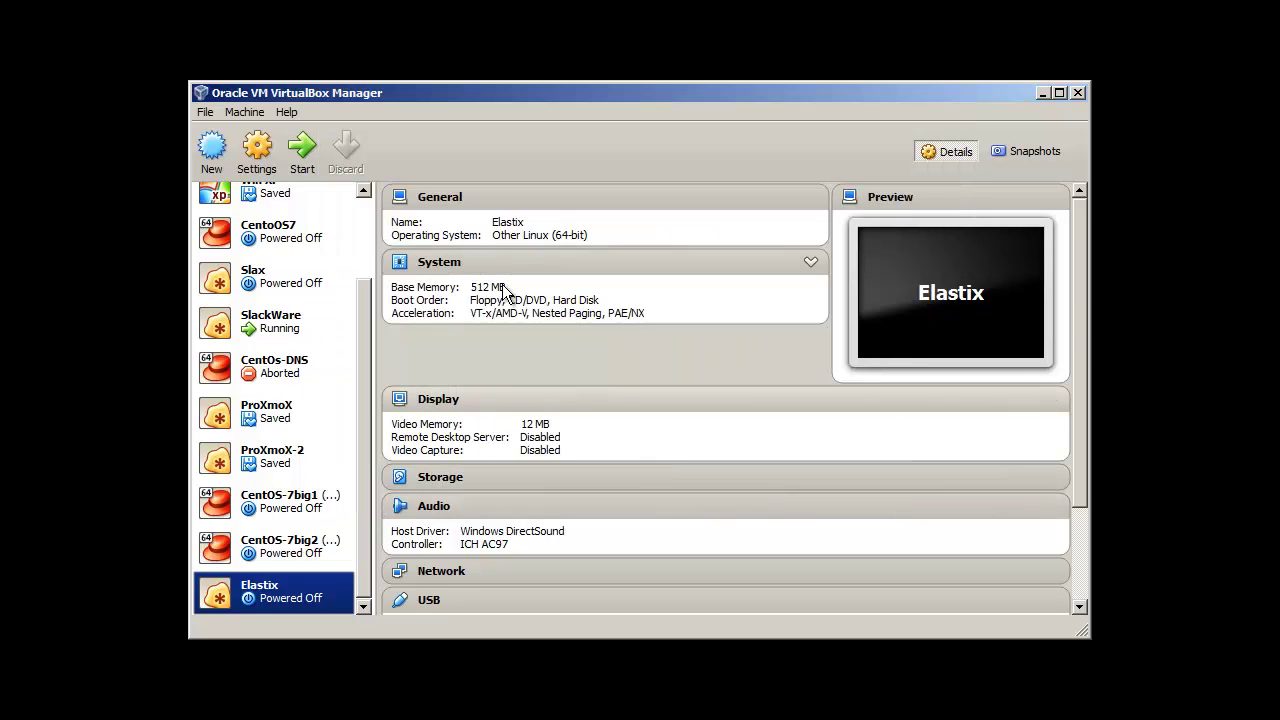
{"action": "left_click", "coordinate": [311, 150]}
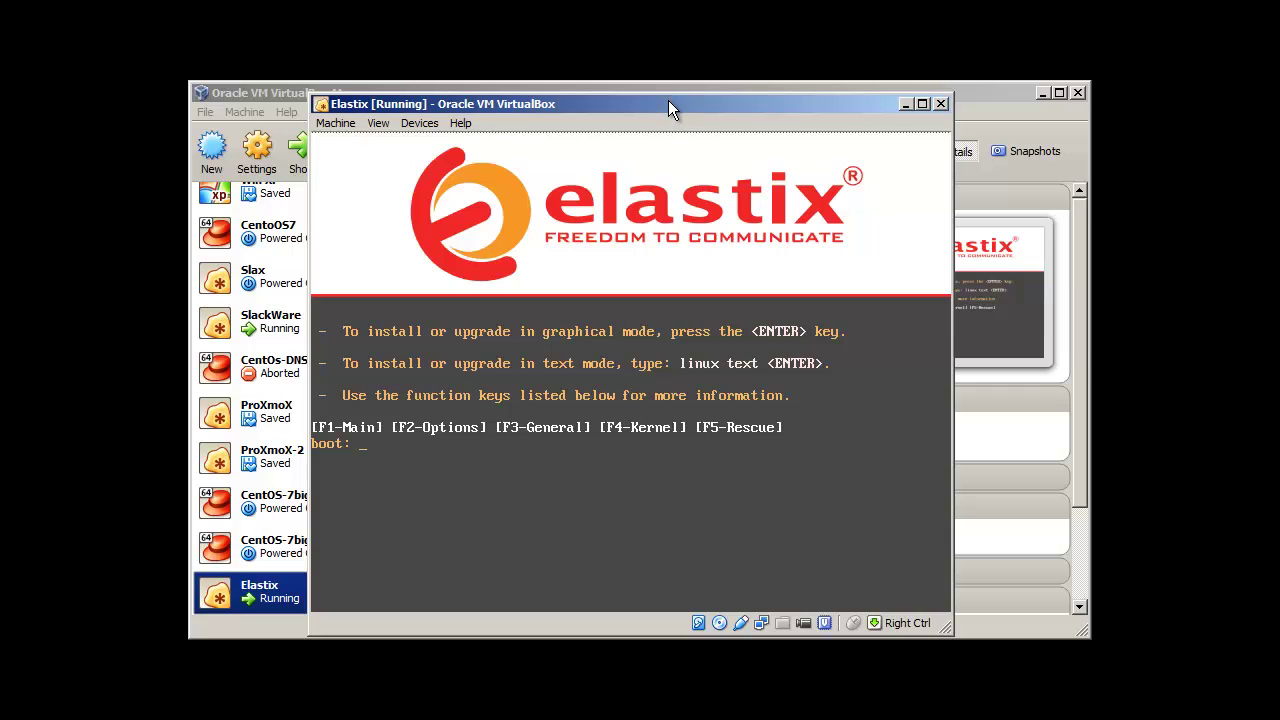
Step: Boot the Elastix installer in text mode with the 'linux text' boot command
{"action": "left_click_drag", "start_coordinate": [668, 100], "coordinate": [667, 92]}
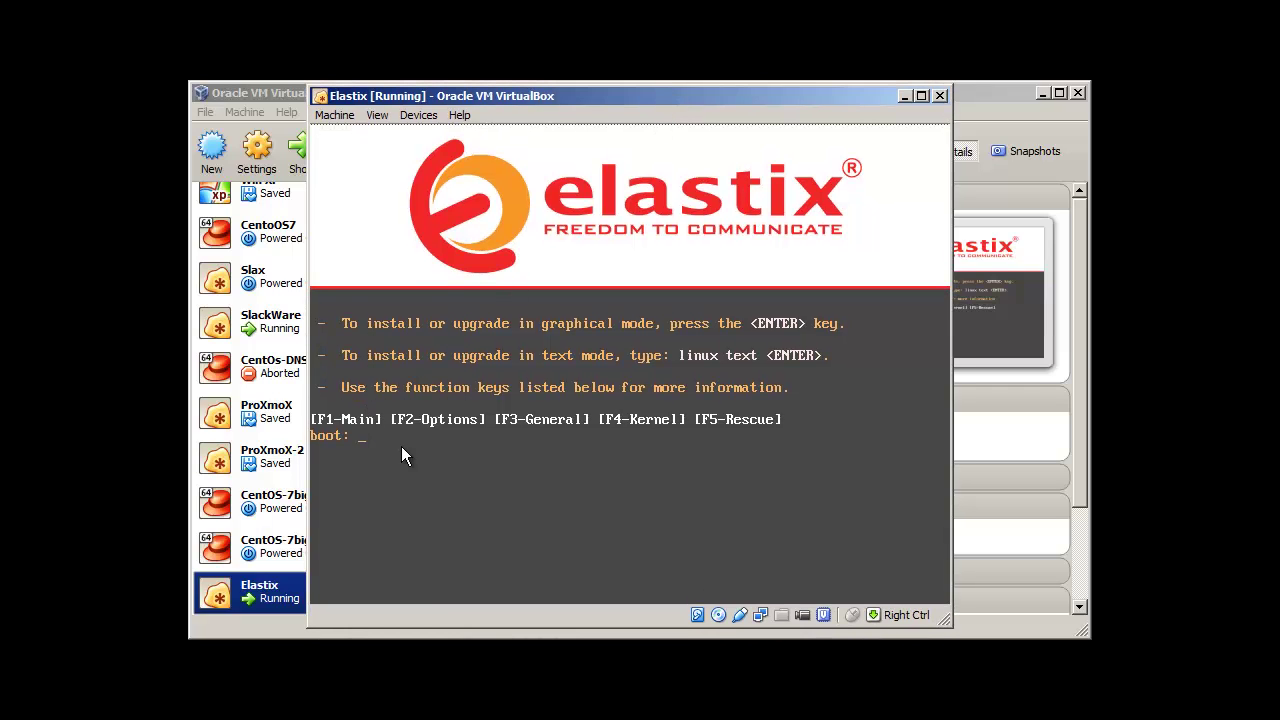
{"action": "left_click", "coordinate": [406, 462]}
{"action": "type", "text": "linux text"}
{"action": "key", "text": "Return"}
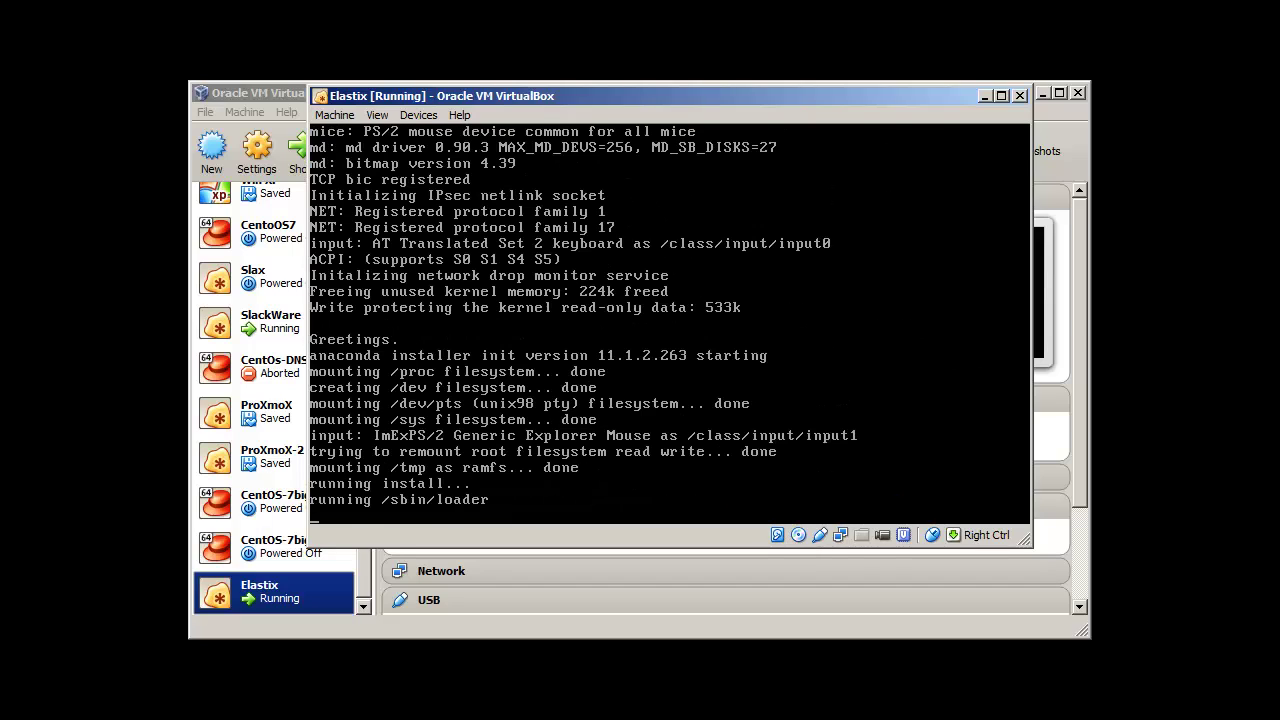
{"action": "key", "text": "Control_R"}
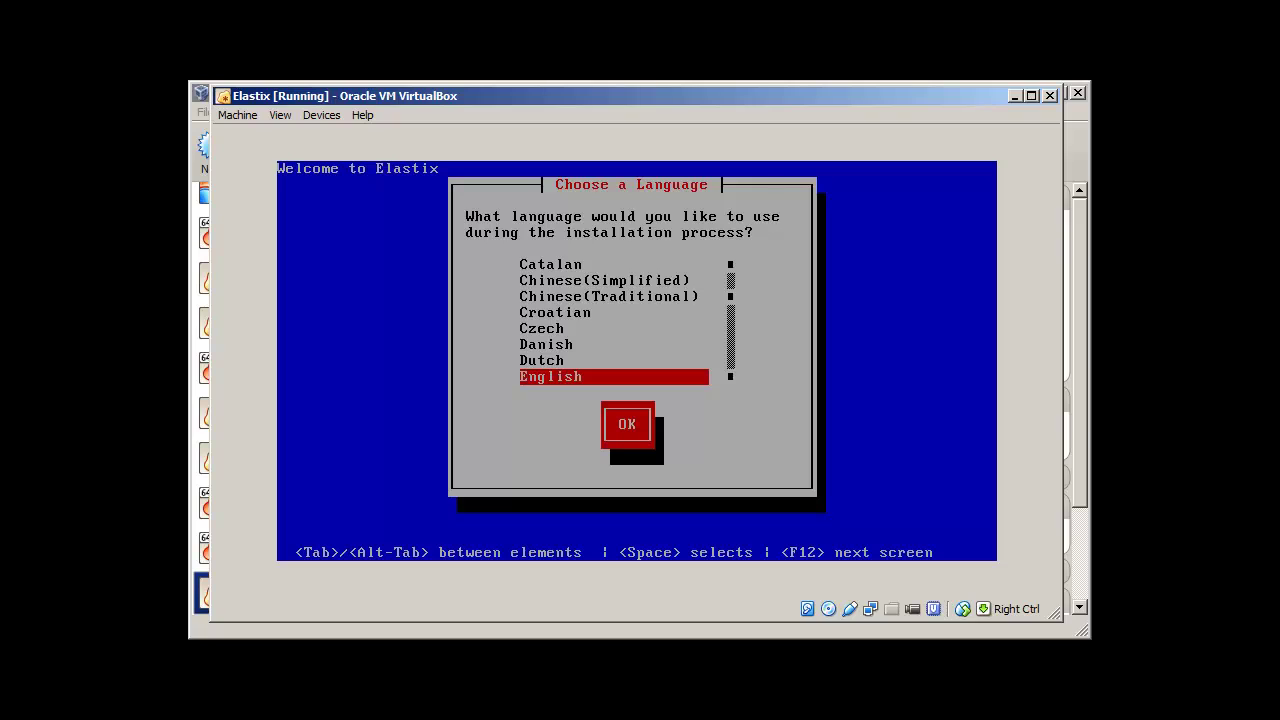
Step: Accept English as the installation language and 'us' as the keyboard type
{"action": "key", "text": "Return"}
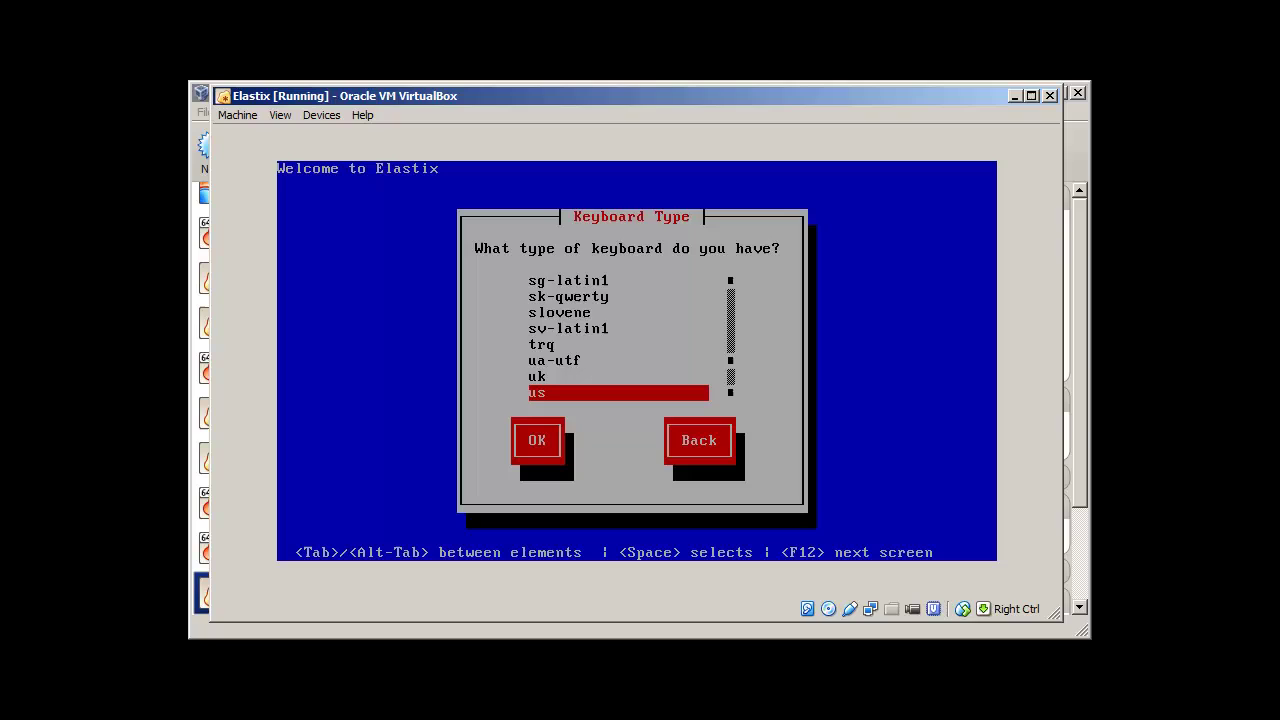
{"action": "key", "text": "Return"}
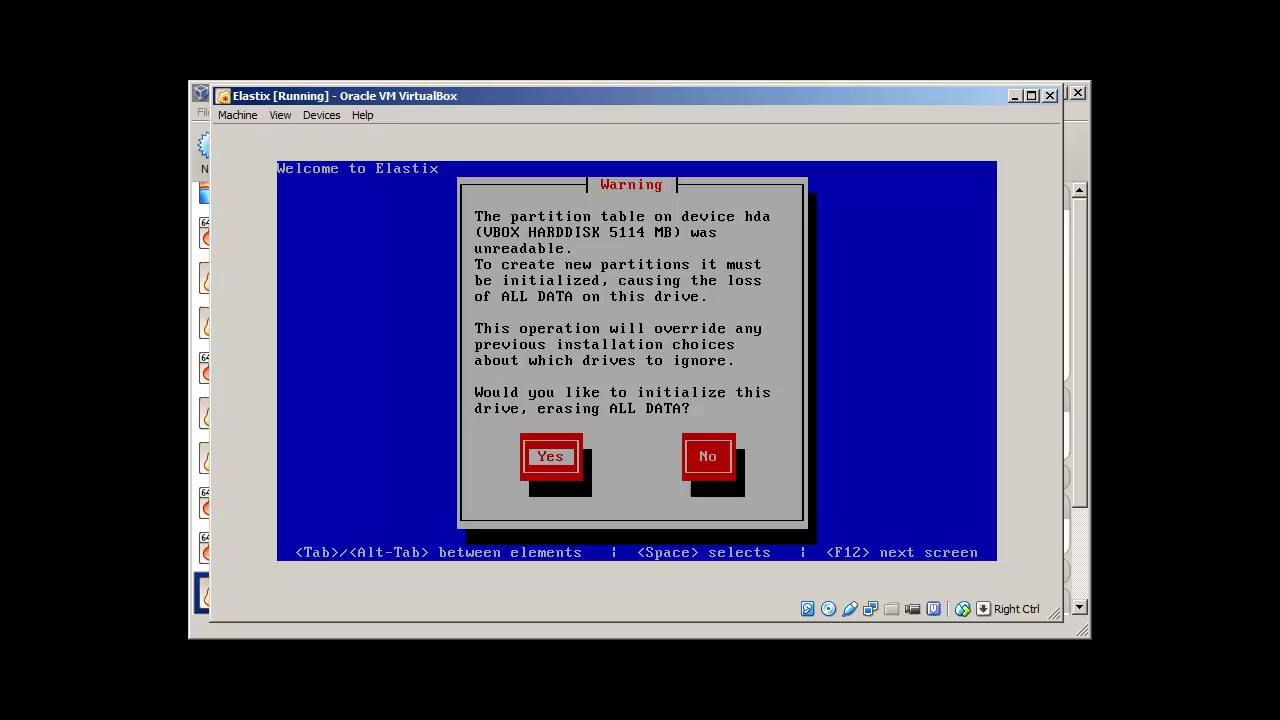
Step: Initialize the hda drive and choose removing all partitions with the default layout, confirming the wipe
{"action": "key", "text": "Return"}
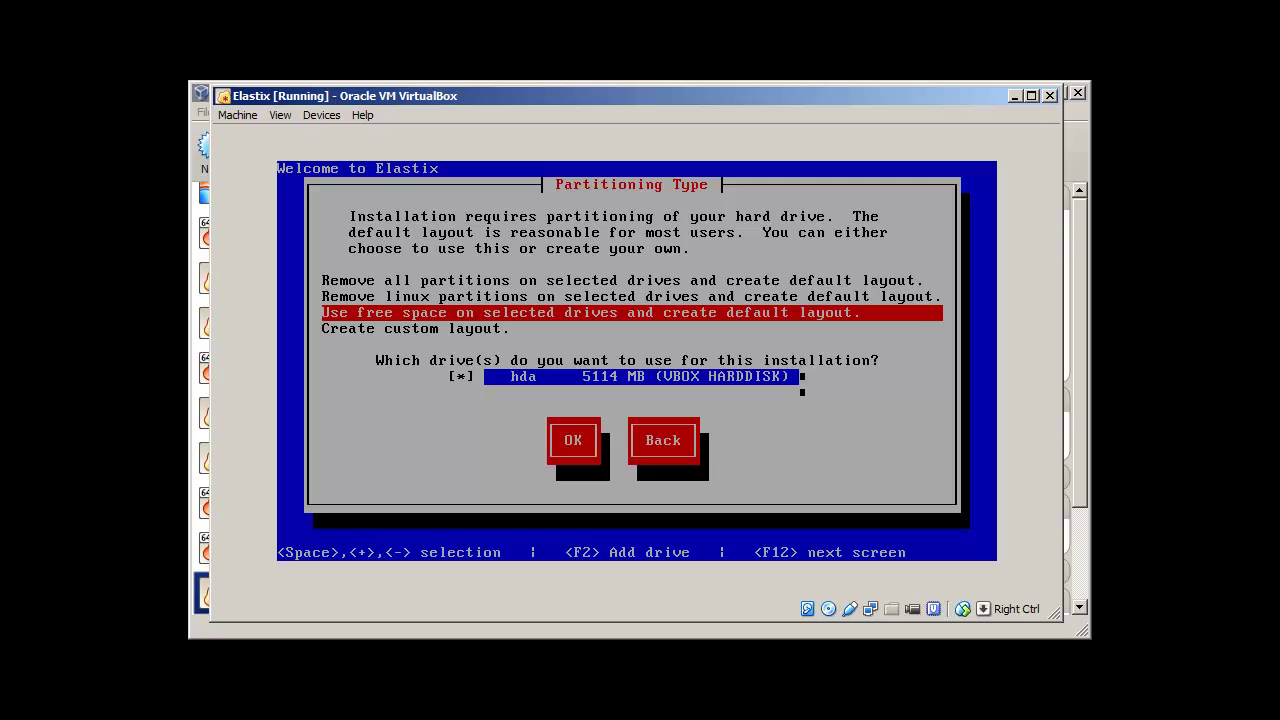
{"action": "key", "text": "Up"}
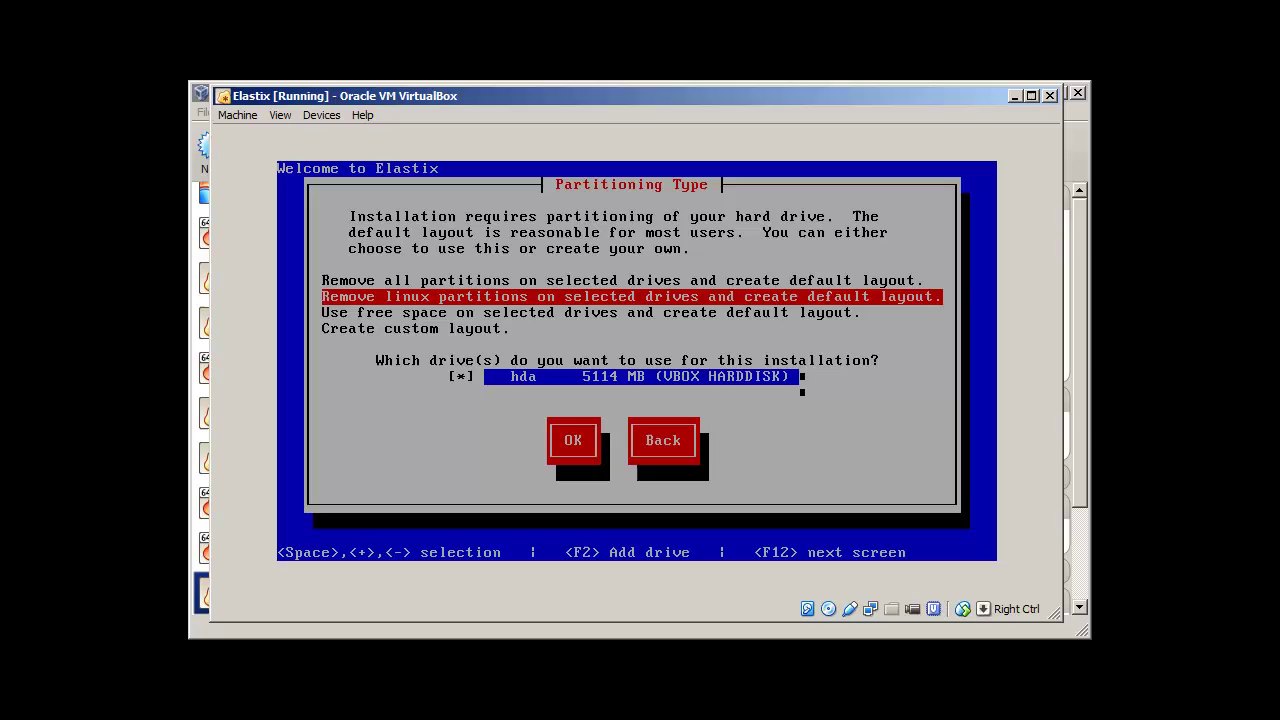
{"action": "key", "text": "Up"}
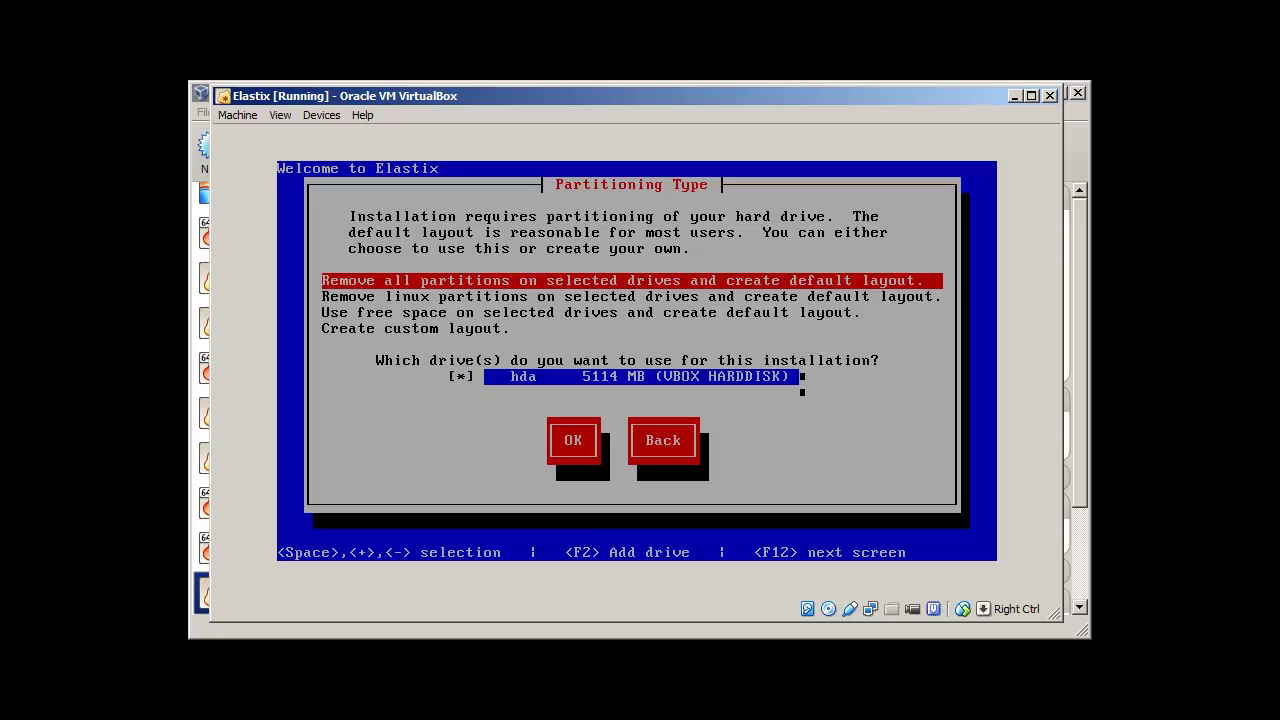
{"action": "key", "text": "Tab"}
{"action": "key", "text": "Tab"}
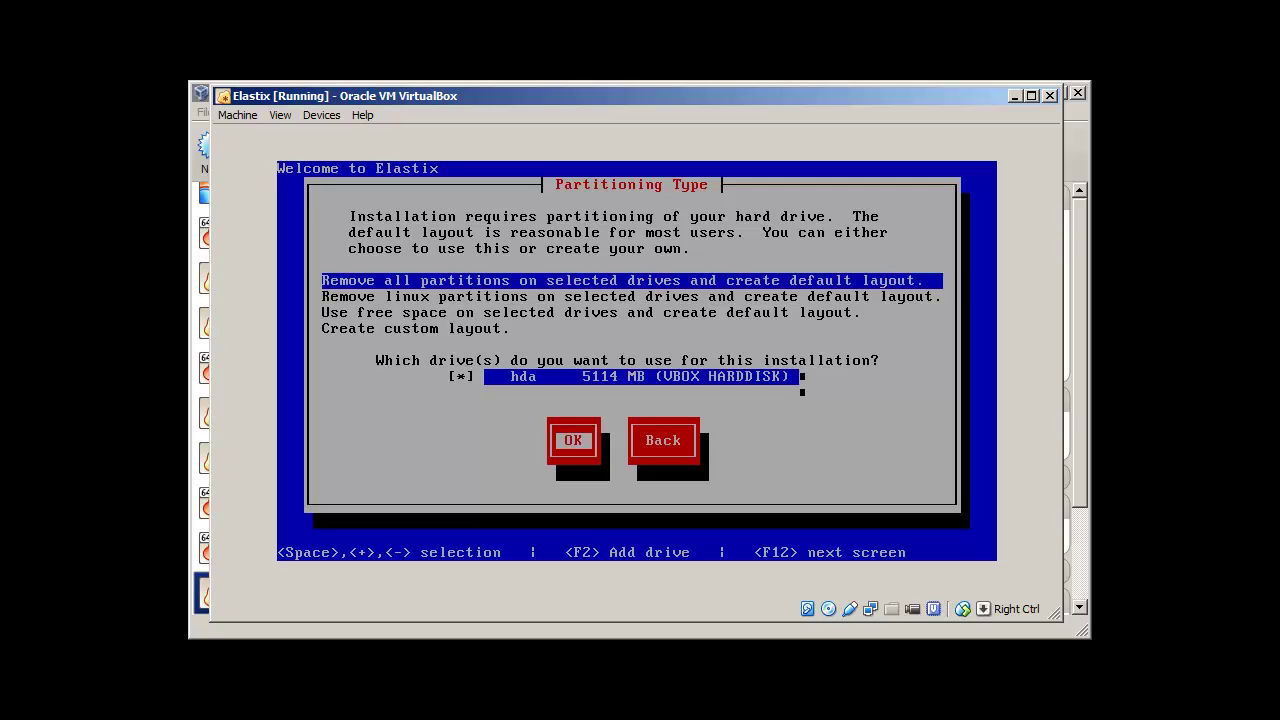
{"action": "key", "text": "Return"}
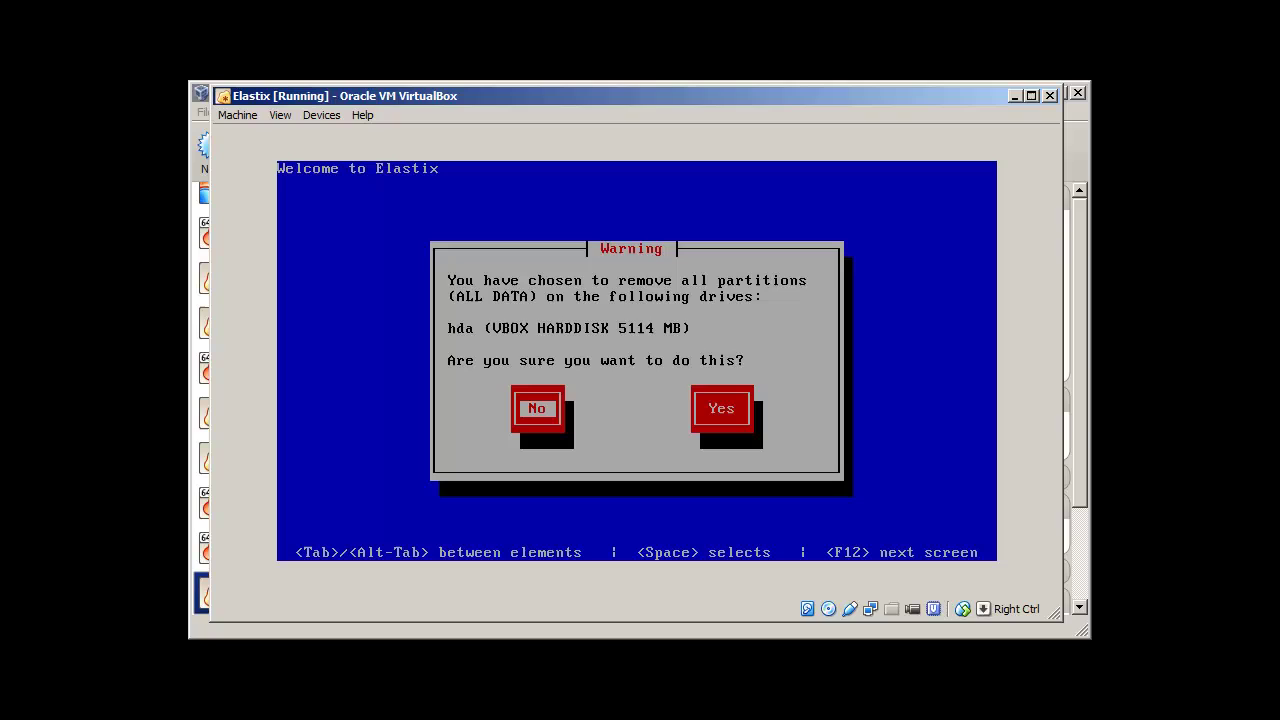
{"action": "key", "text": "Tab"}
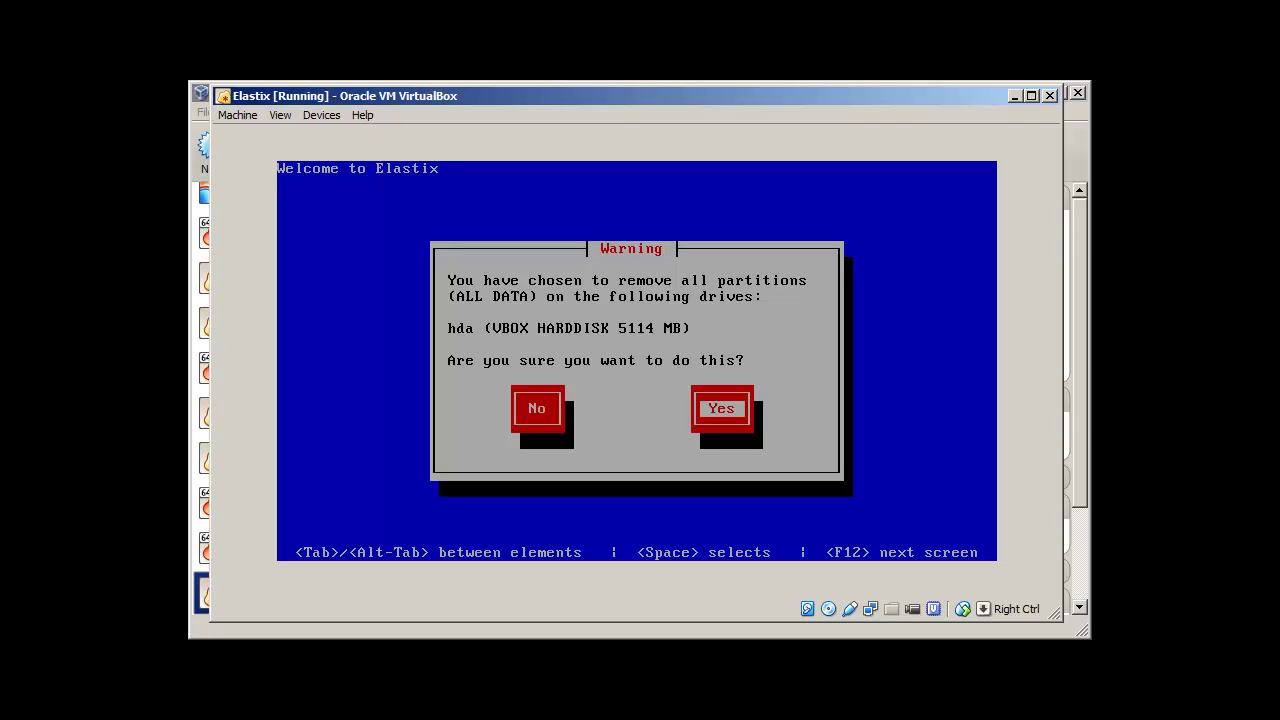
{"action": "key", "text": "Return"}
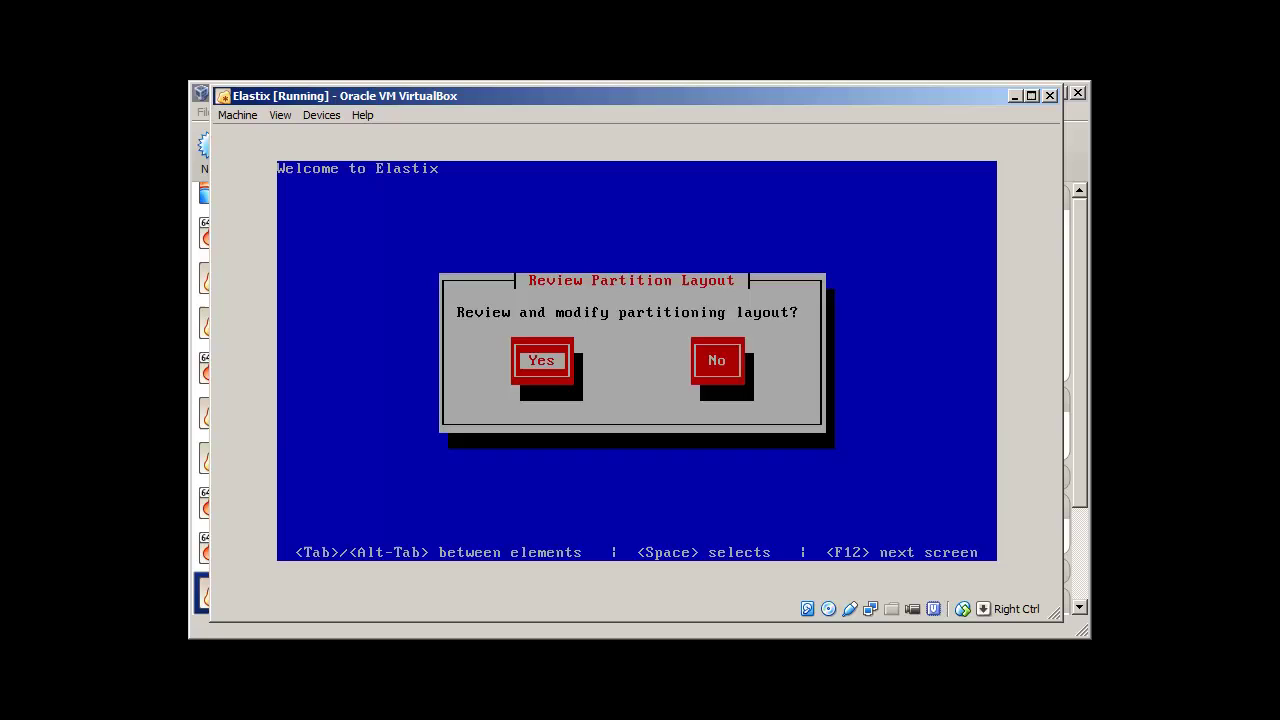
Step: Inspect the proposed partition layout and an empty custom layout, then return to the partitioning choices
{"action": "key", "text": "Return"}
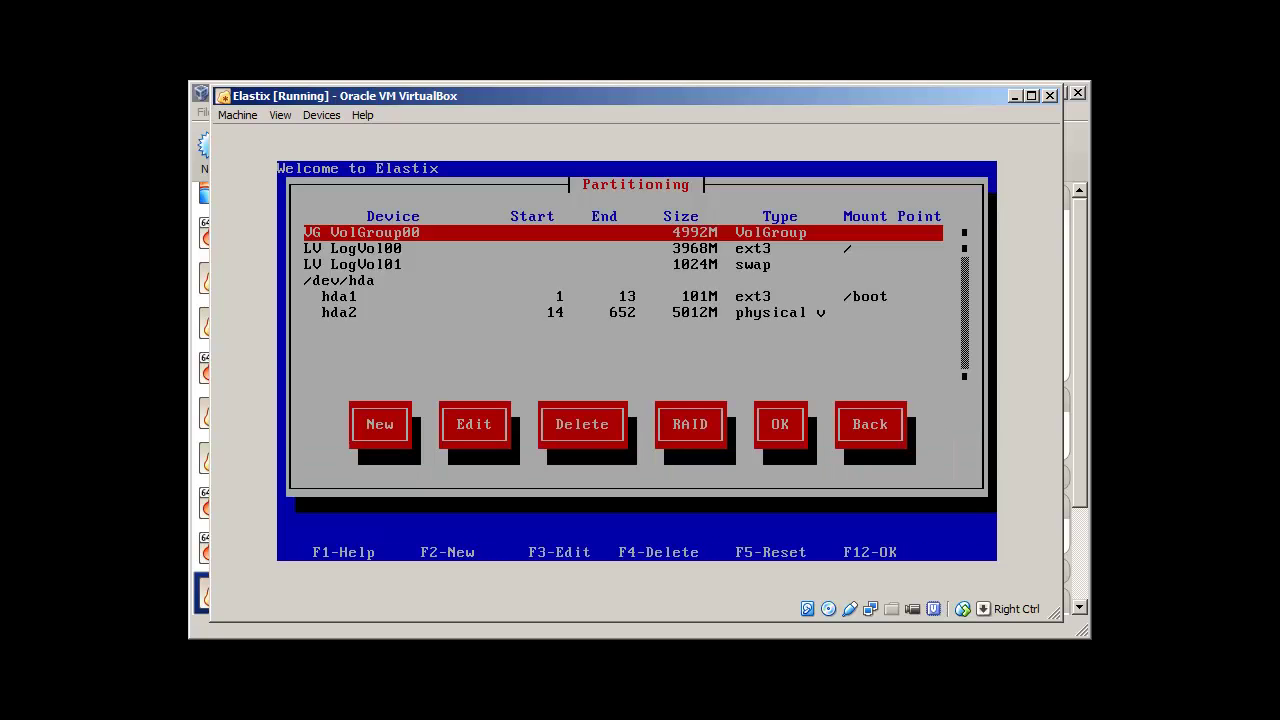
{"action": "key", "text": "Tab"}
{"action": "key", "text": "Tab"}
{"action": "key", "text": "Tab"}
{"action": "key", "text": "Tab"}
{"action": "key", "text": "Tab"}
{"action": "key", "text": "Tab"}
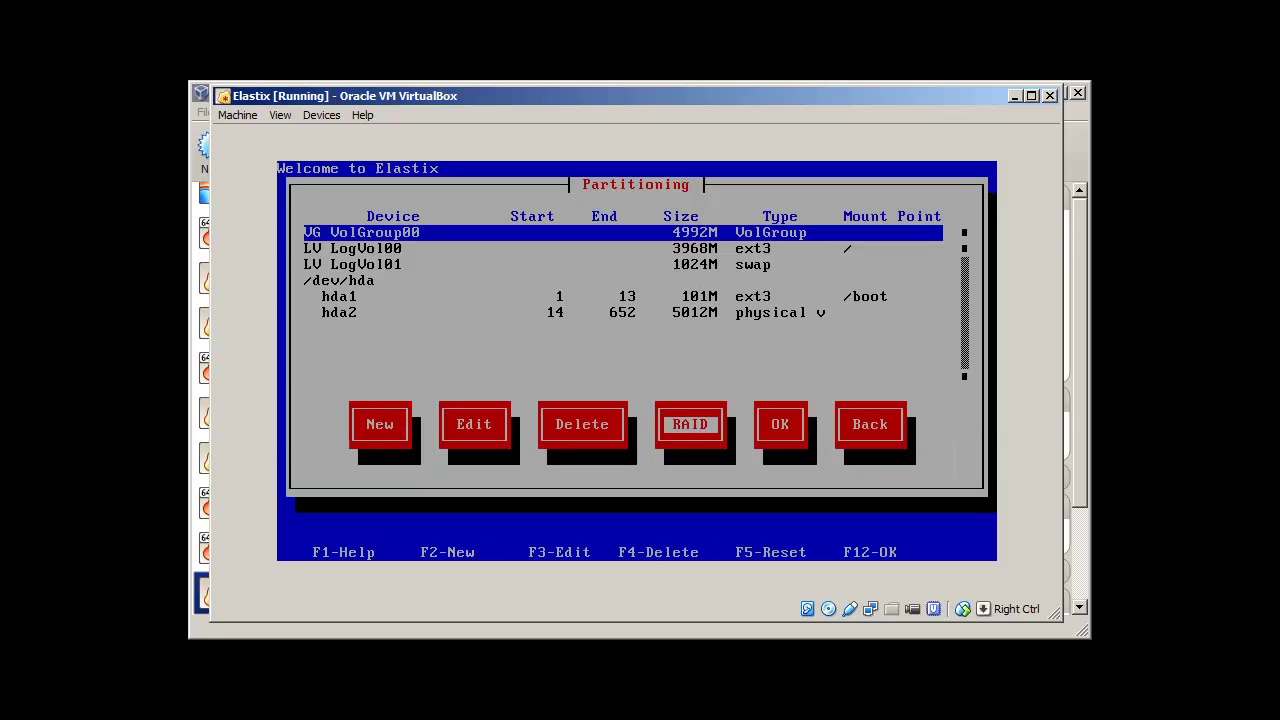
{"action": "key", "text": "Return"}
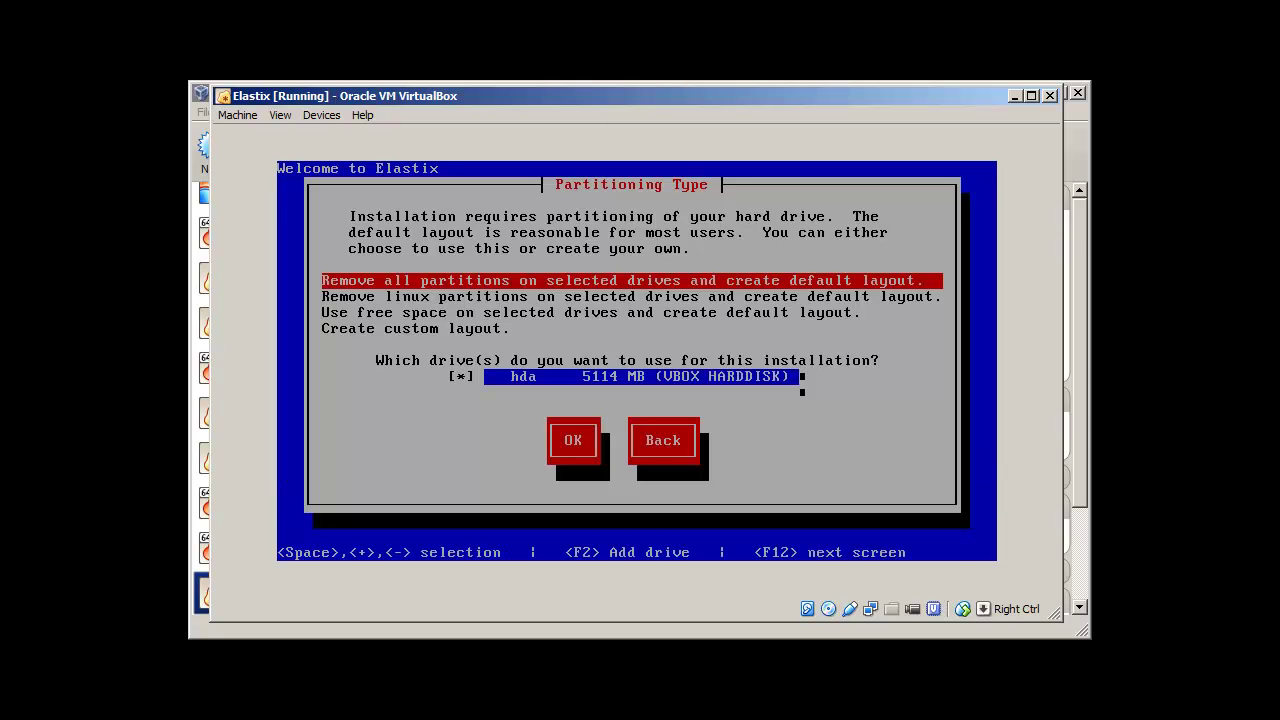
{"action": "key", "text": "Down"}
{"action": "key", "text": "Down"}
{"action": "key", "text": "Down"}
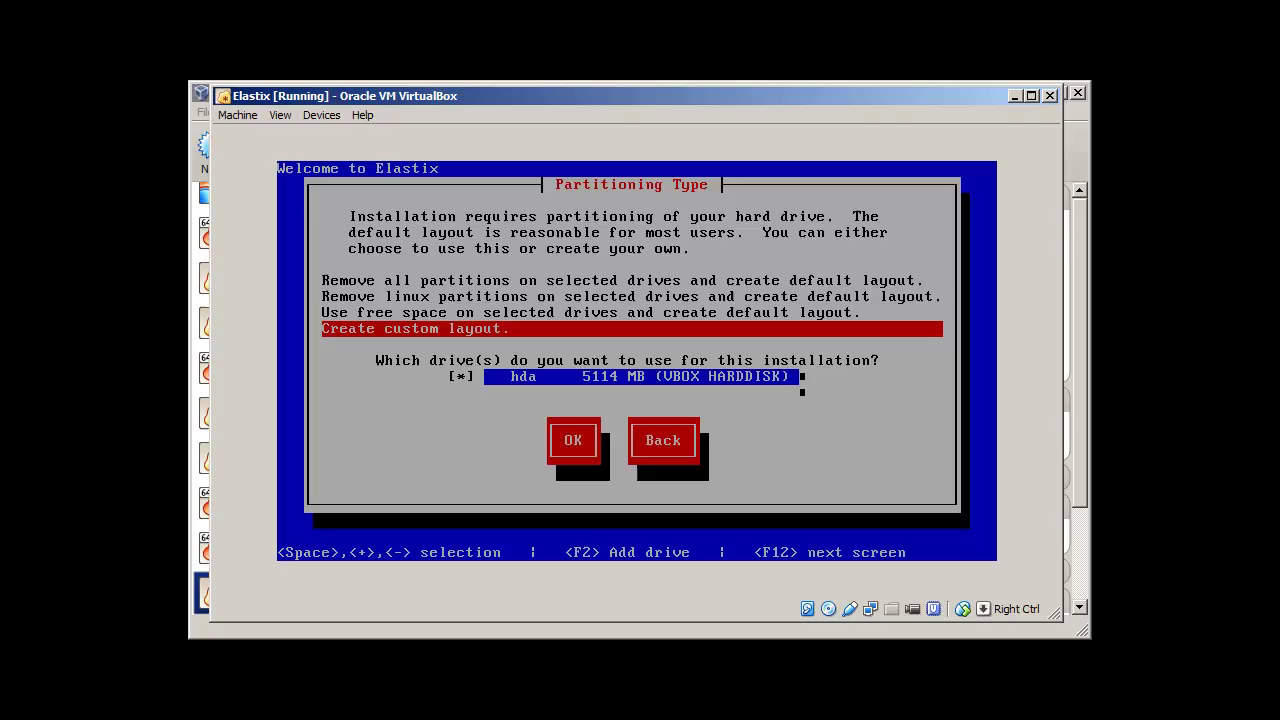
{"action": "key", "text": "Tab"}
{"action": "key", "text": "Tab"}
{"action": "key", "text": "Return"}
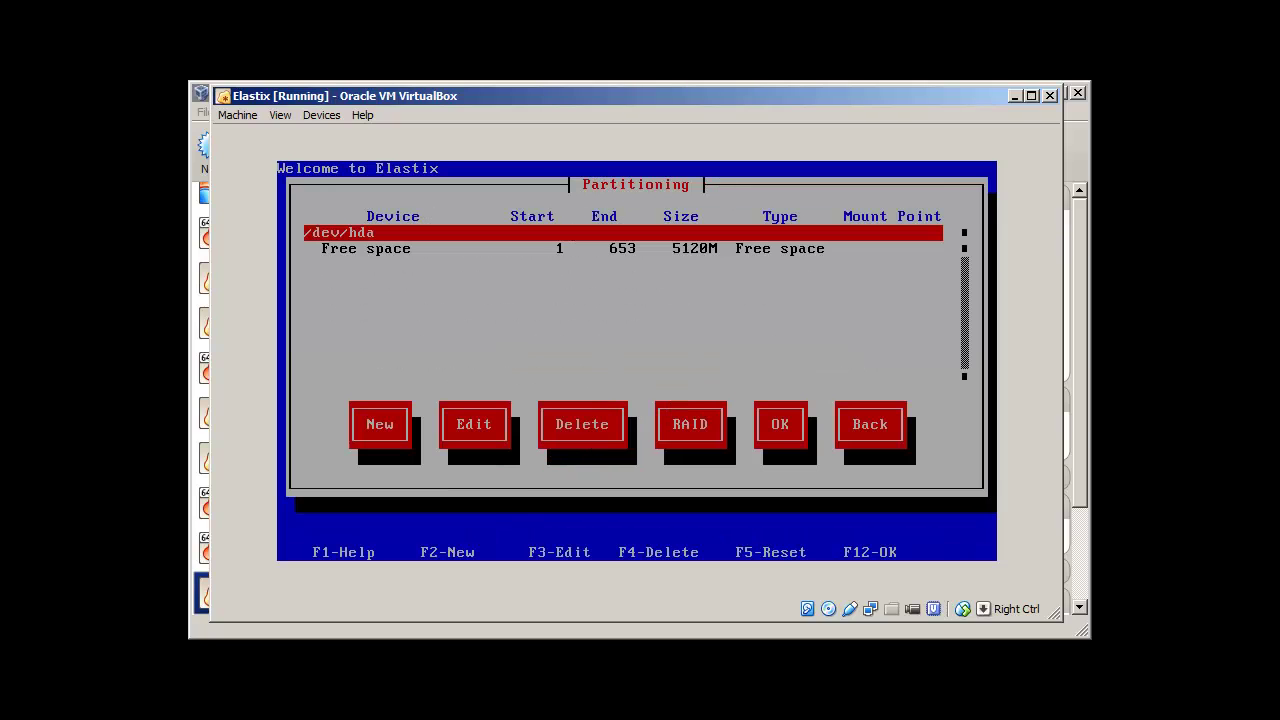
{"action": "key", "text": "Tab"}
{"action": "key", "text": "Tab"}
{"action": "key", "text": "Tab"}
{"action": "key", "text": "Tab"}
{"action": "key", "text": "Tab"}
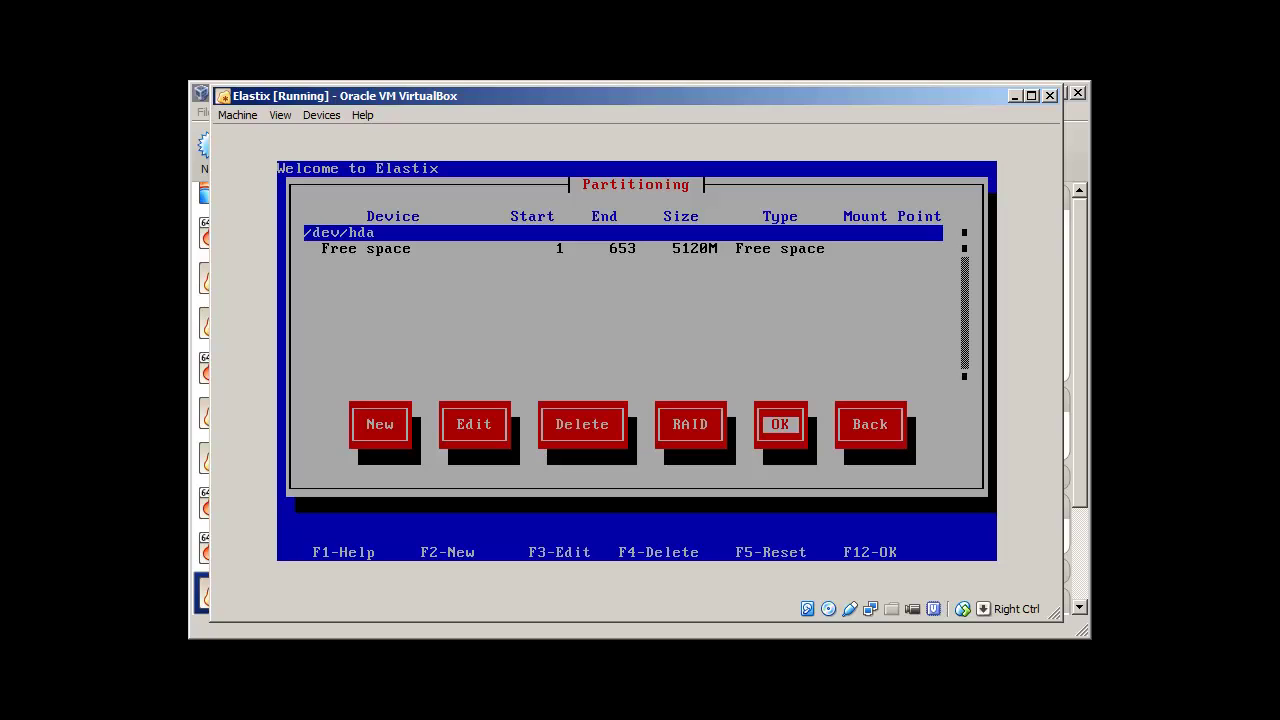
{"action": "key", "text": "Tab"}
{"action": "key", "text": "Return"}
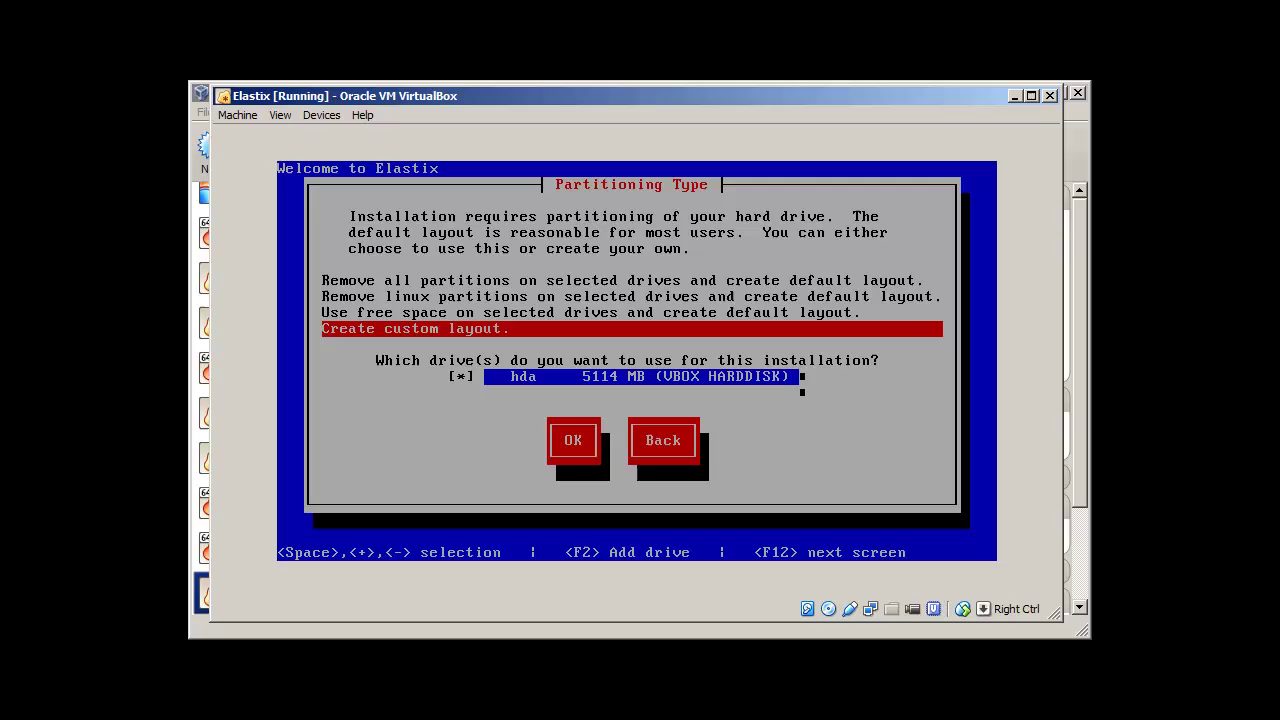
Step: Reselect the remove-all-partitions default layout on hda, confirm erasing it, and skip reviewing the layout
{"action": "key", "text": "Tab"}
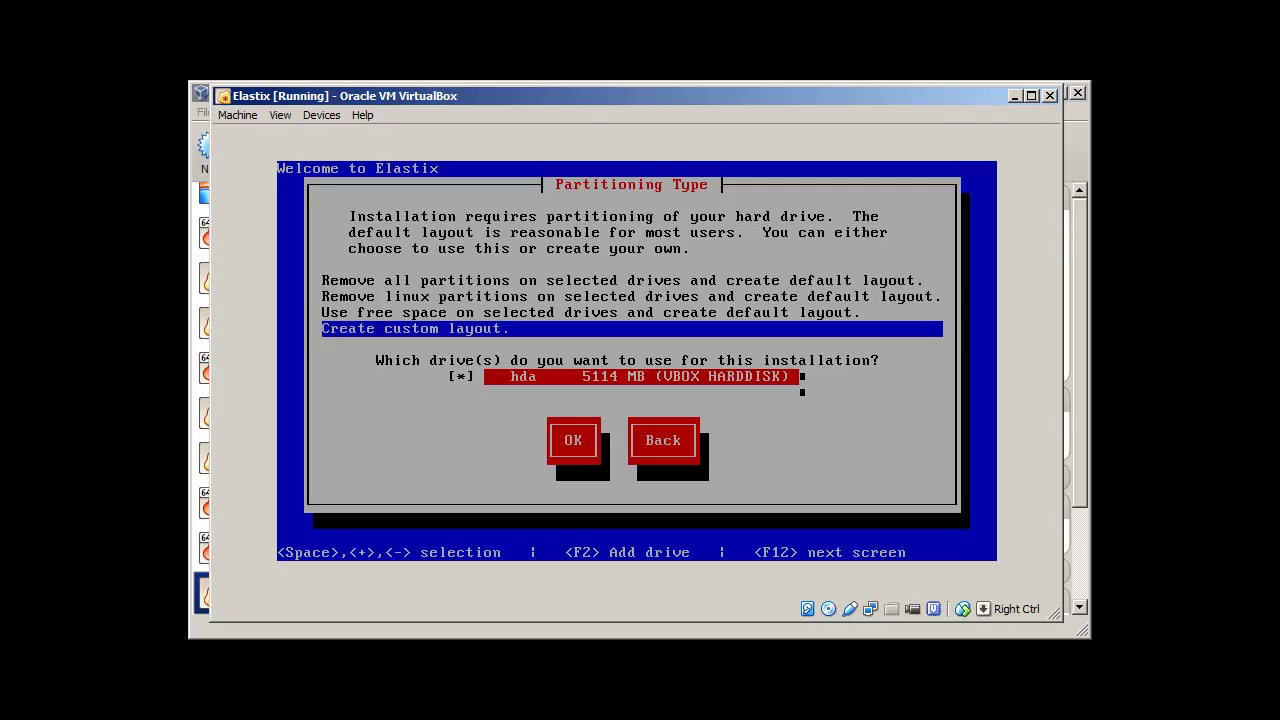
{"action": "key", "text": "Tab"}
{"action": "key", "text": "shift+Tab"}
{"action": "key", "text": "Tab"}
{"action": "key", "text": "shift+Tab"}
{"action": "key", "text": "Tab"}
{"action": "key", "text": "Tab"}
{"action": "key", "text": "Tab"}
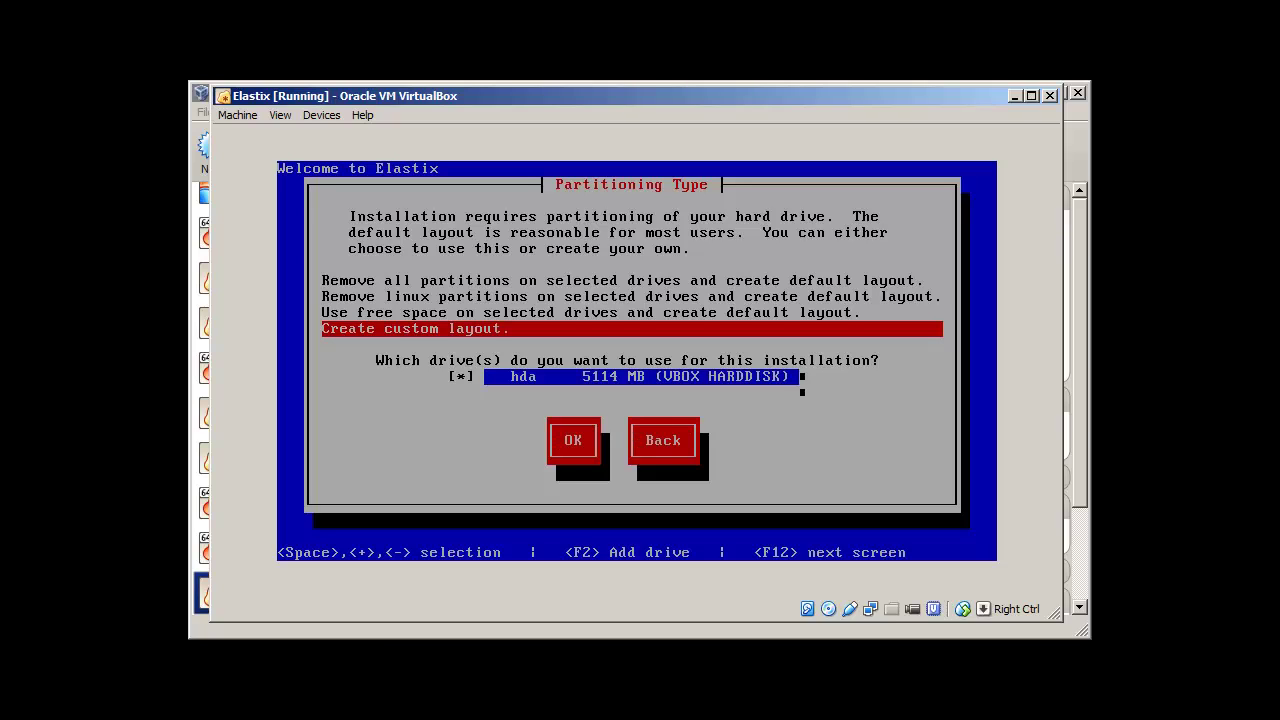
{"action": "key", "text": "Up"}
{"action": "key", "text": "Up"}
{"action": "key", "text": "Up"}
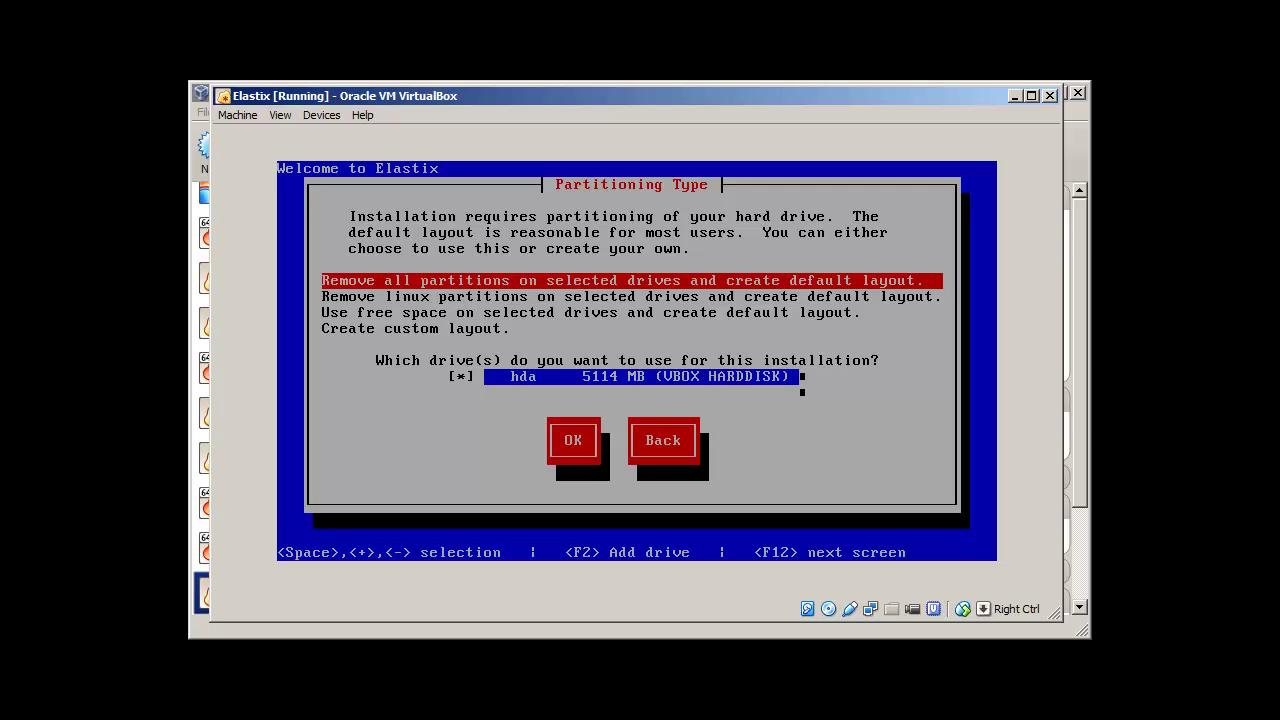
{"action": "key", "text": "Tab"}
{"action": "key", "text": "Tab"}
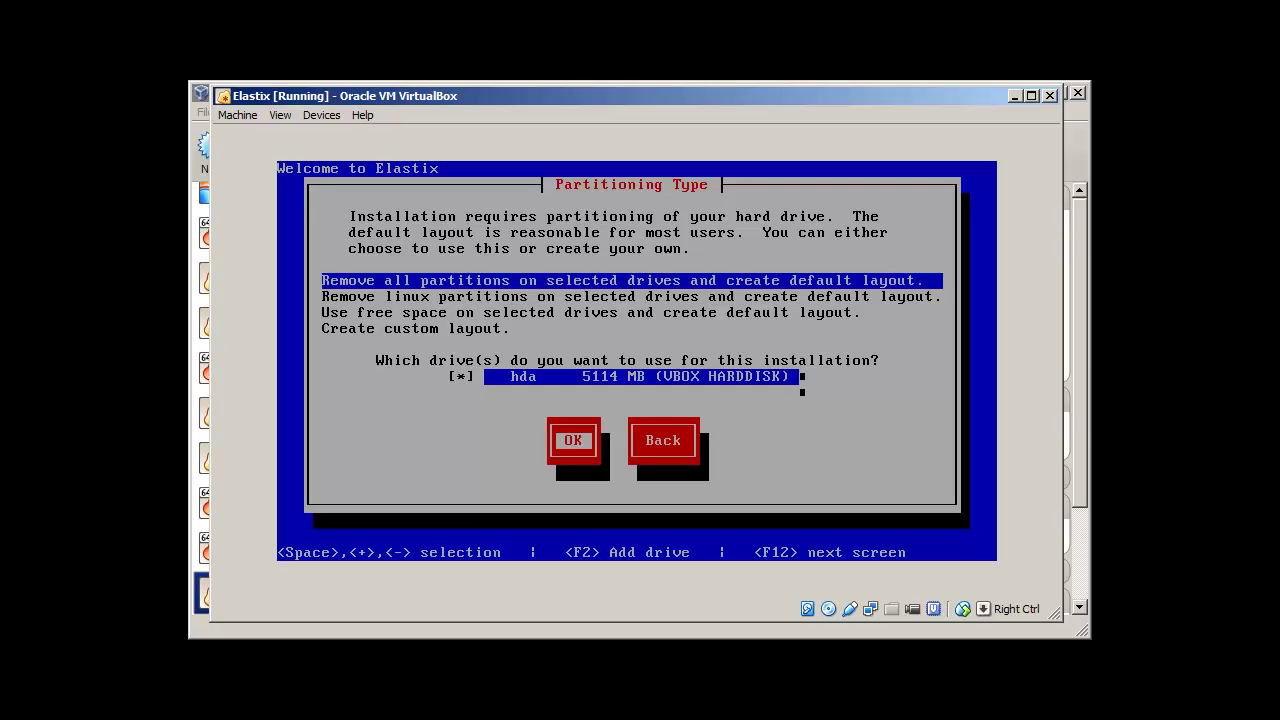
{"action": "key", "text": "Return"}
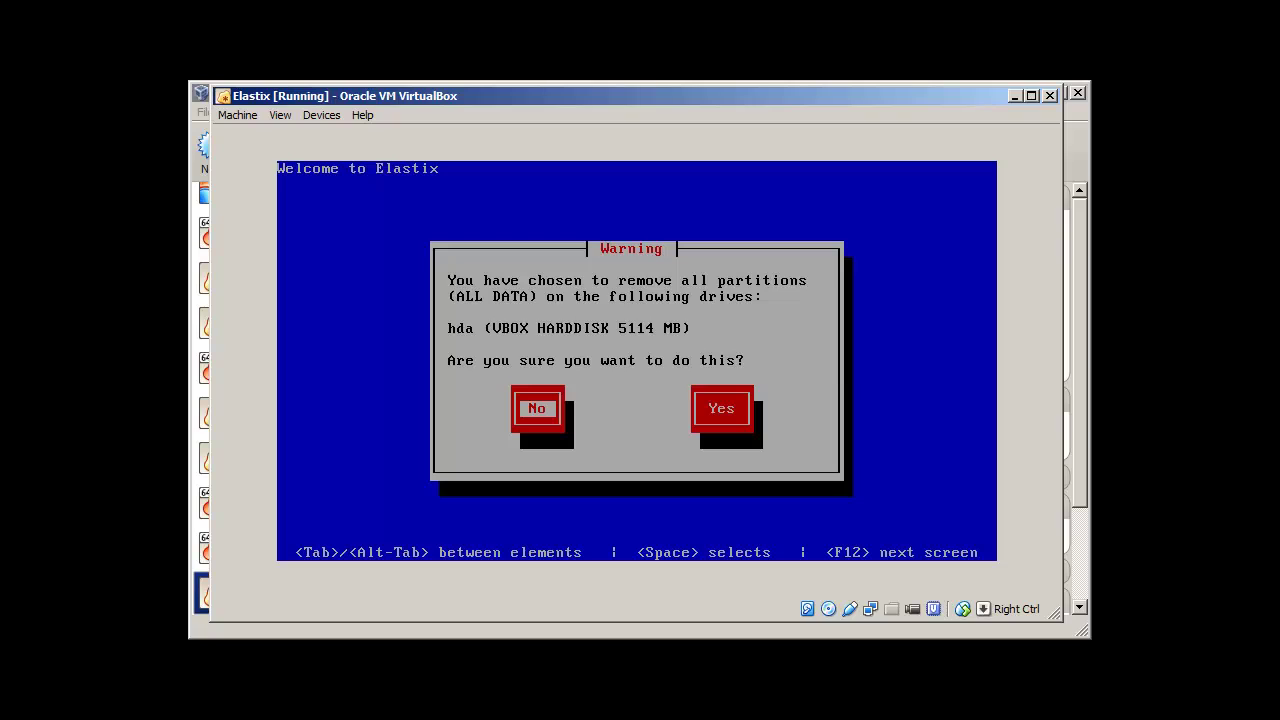
{"action": "key", "text": "Tab"}
{"action": "key", "text": "Return"}
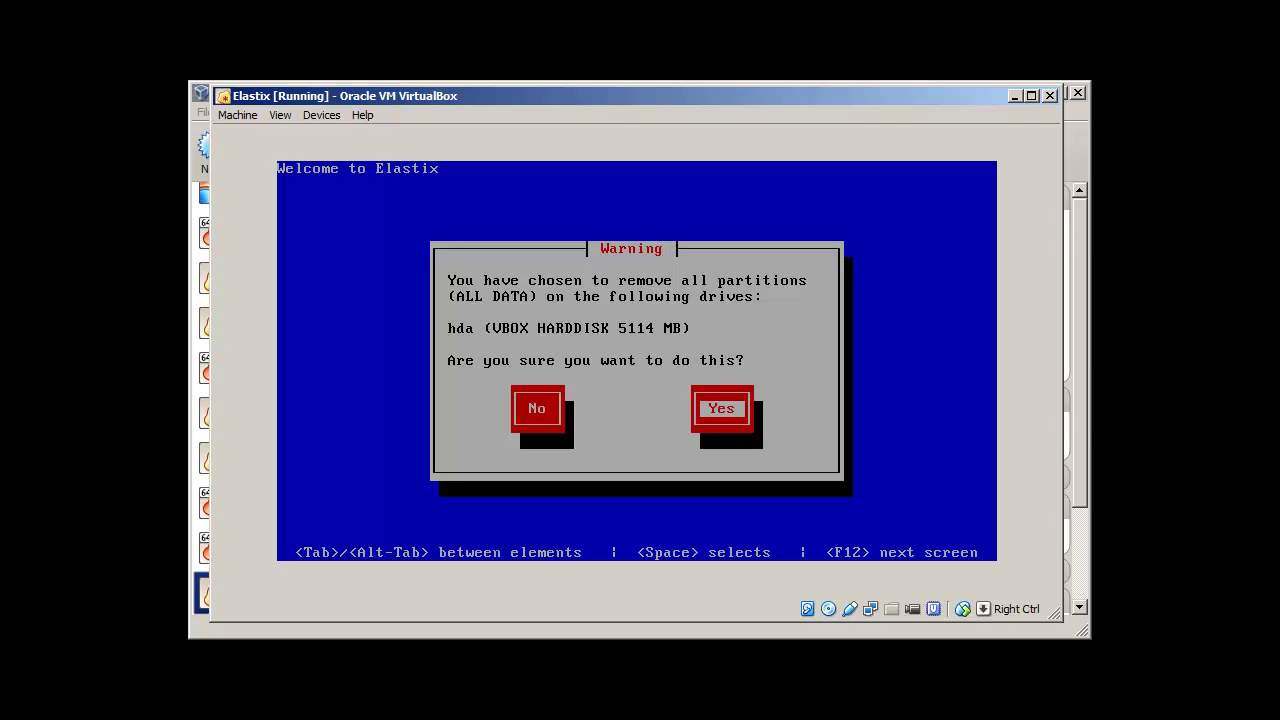
{"action": "key", "text": "Tab"}
{"action": "key", "text": "Return"}
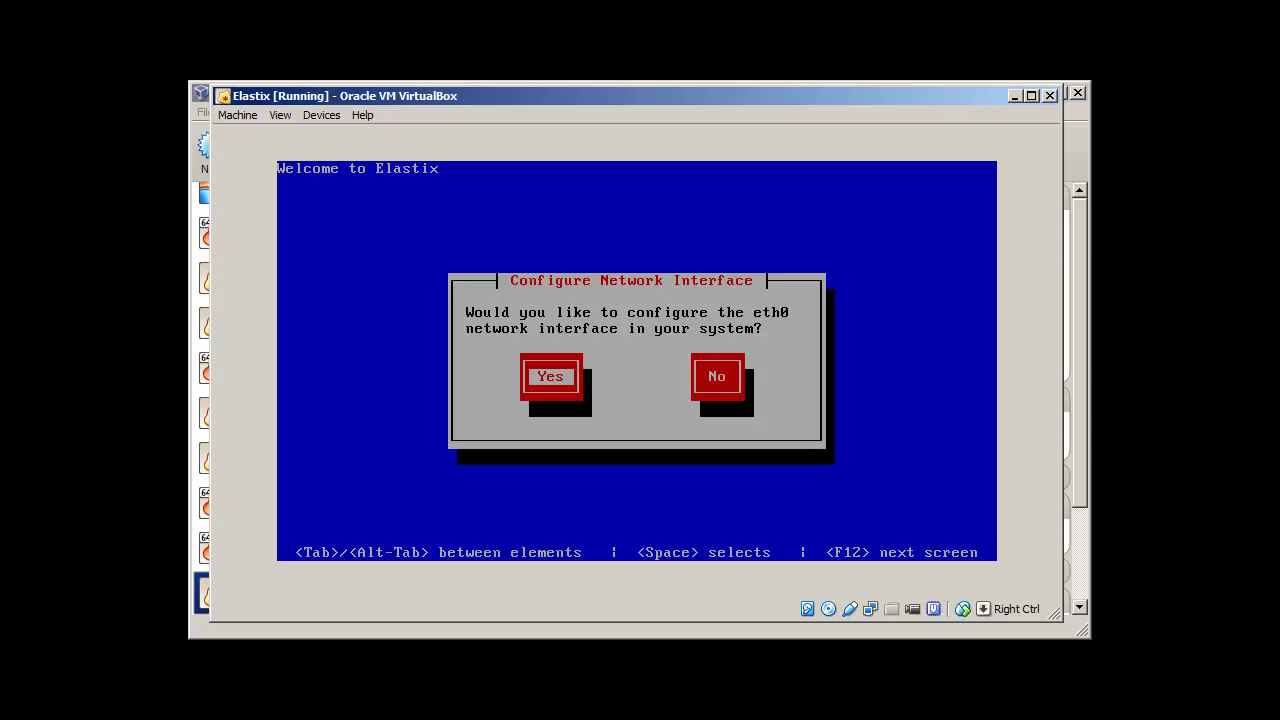
Step: Configure eth0 with the manual IPv4 address 192.168.1.200 and prefix 24
{"action": "key", "text": "Return"}
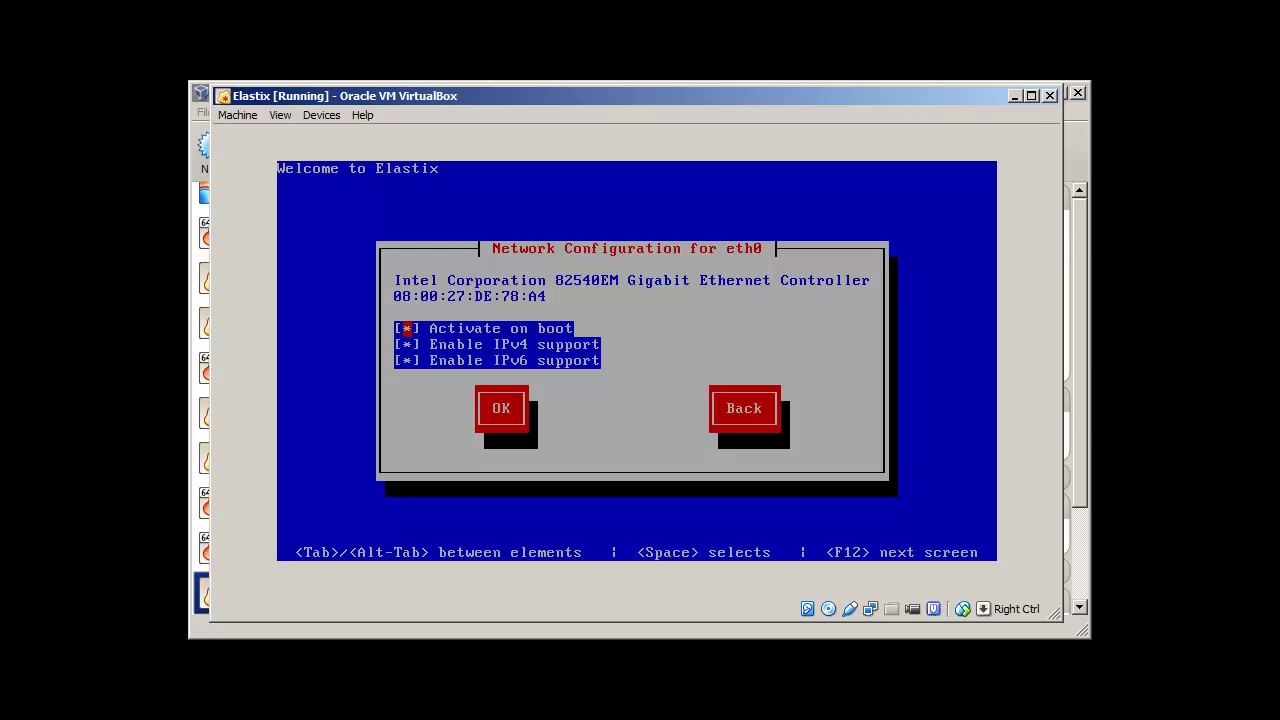
{"action": "key", "text": "Tab"}
{"action": "key", "text": "Tab"}
{"action": "key", "text": "Tab"}
{"action": "key", "text": "Return"}
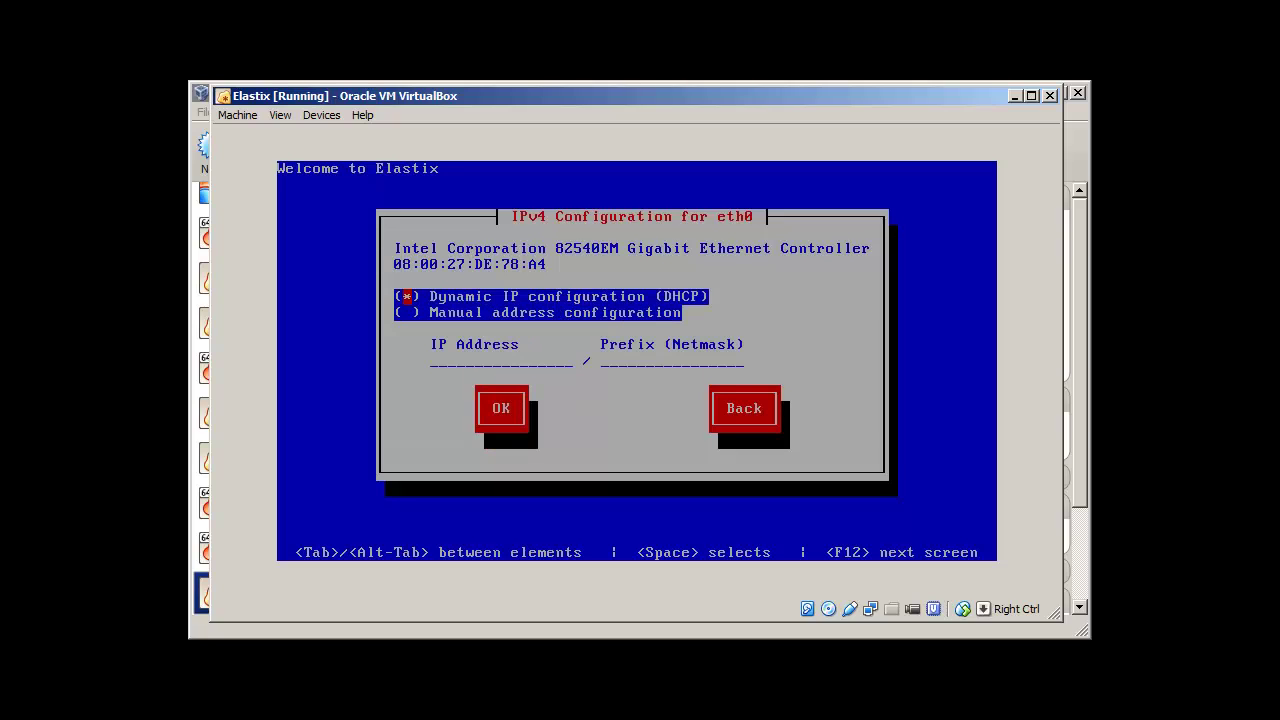
{"action": "key", "text": "Down"}
{"action": "key", "text": "space"}
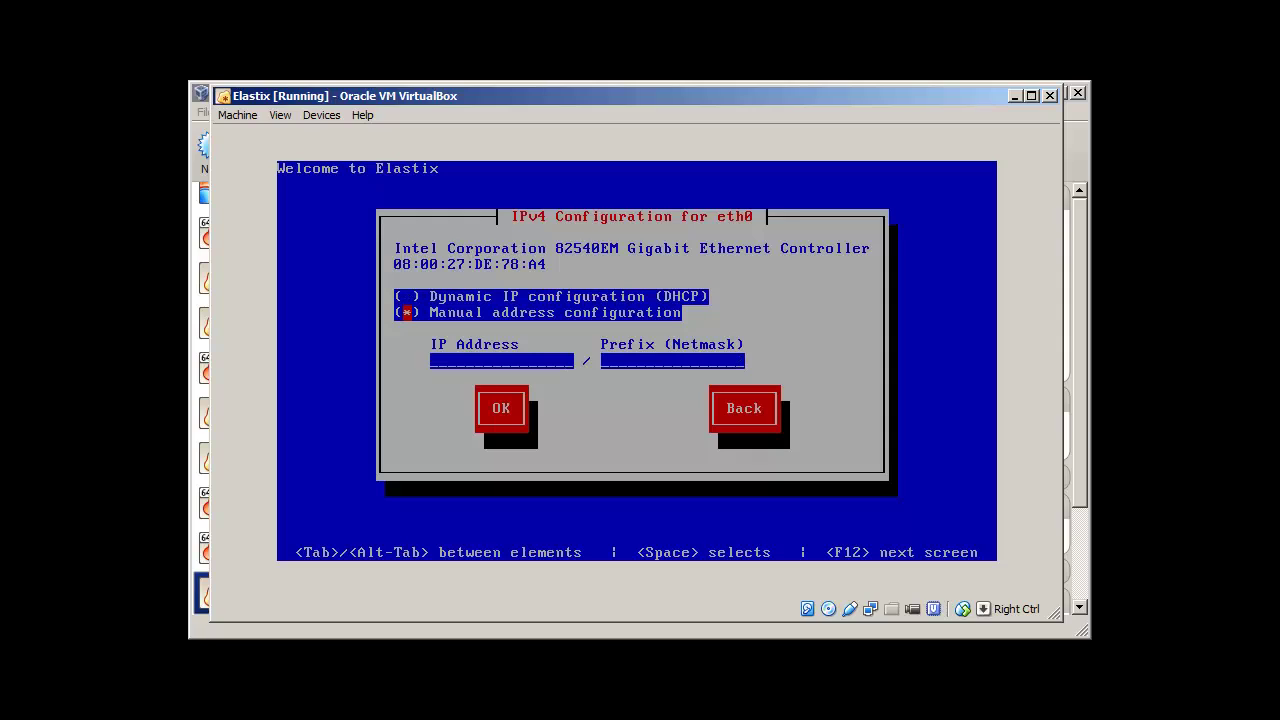
{"action": "type", "text": "192.168.1.100"}
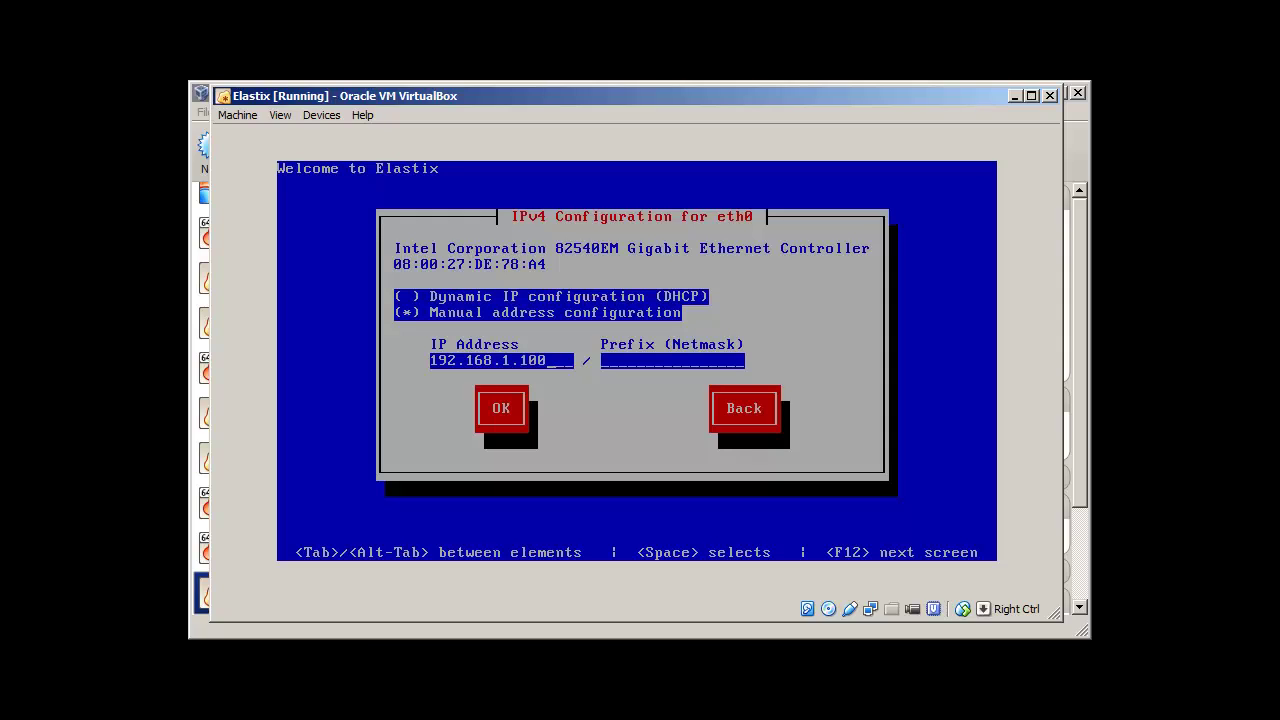
{"action": "key", "text": "BackSpace"}
{"action": "key", "text": "BackSpace"}
{"action": "key", "text": "BackSpace"}
{"action": "type", "text": "20024"}
{"action": "key", "text": "Tab"}
Step: Set gateway 192.168.1.1 and DNS servers 4.2.2.2 and 8.8.8.8
{"action": "key", "text": "Return"}
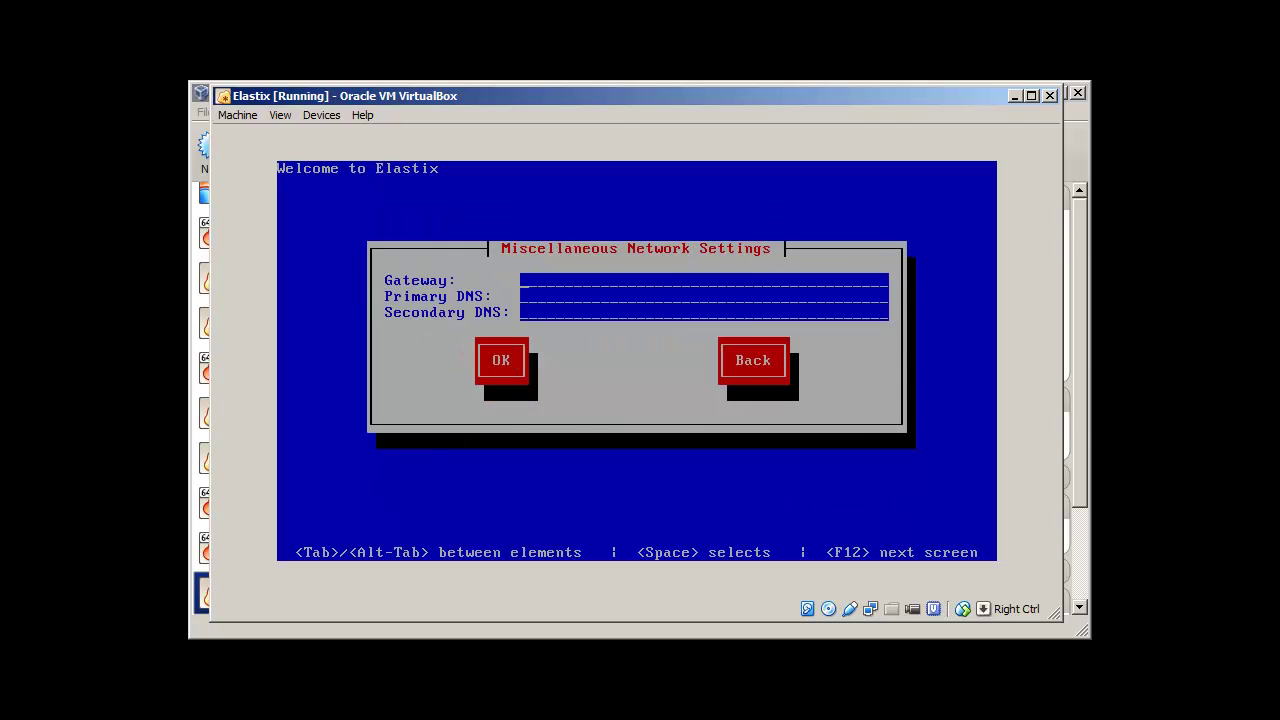
{"action": "type", "text": "192"}
{"action": "type", "text": ".168"}
{"action": "type", "text": ".1.1"}
{"action": "type", "text": "4.2.2"}
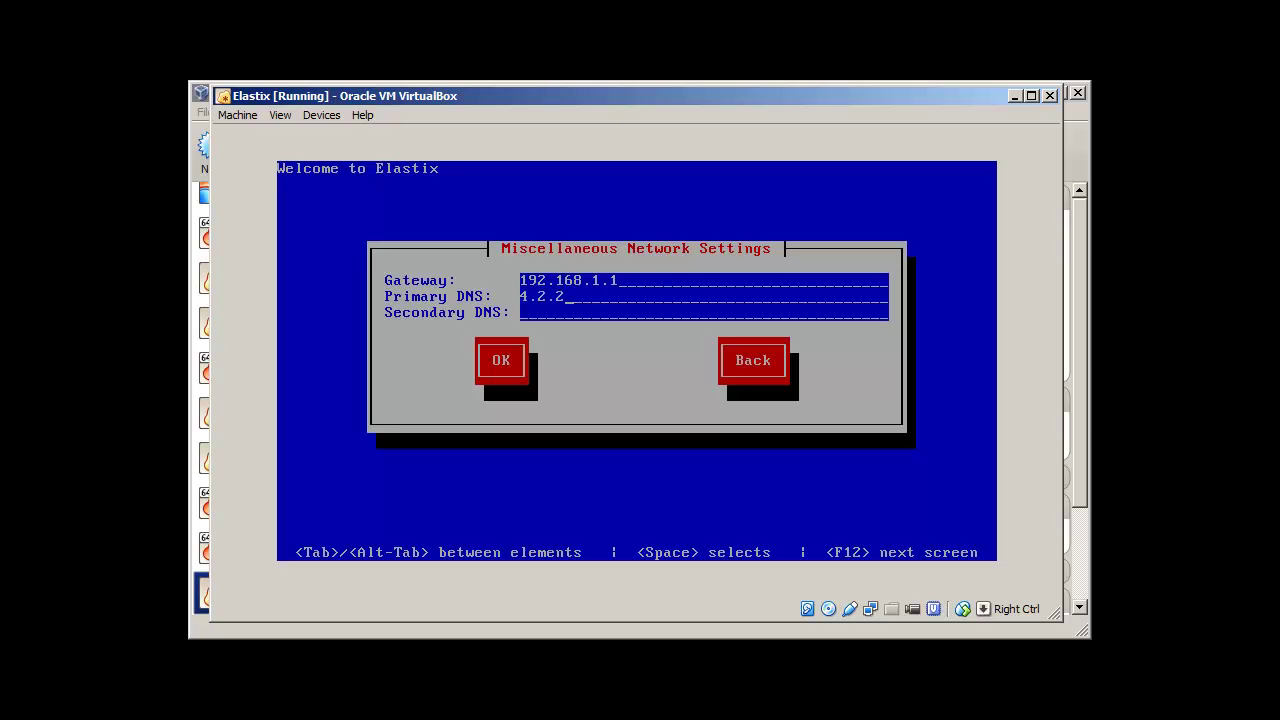
{"action": "type", "text": ".2"}
{"action": "type", "text": "8.8.8.8"}
{"action": "key", "text": "Tab"}
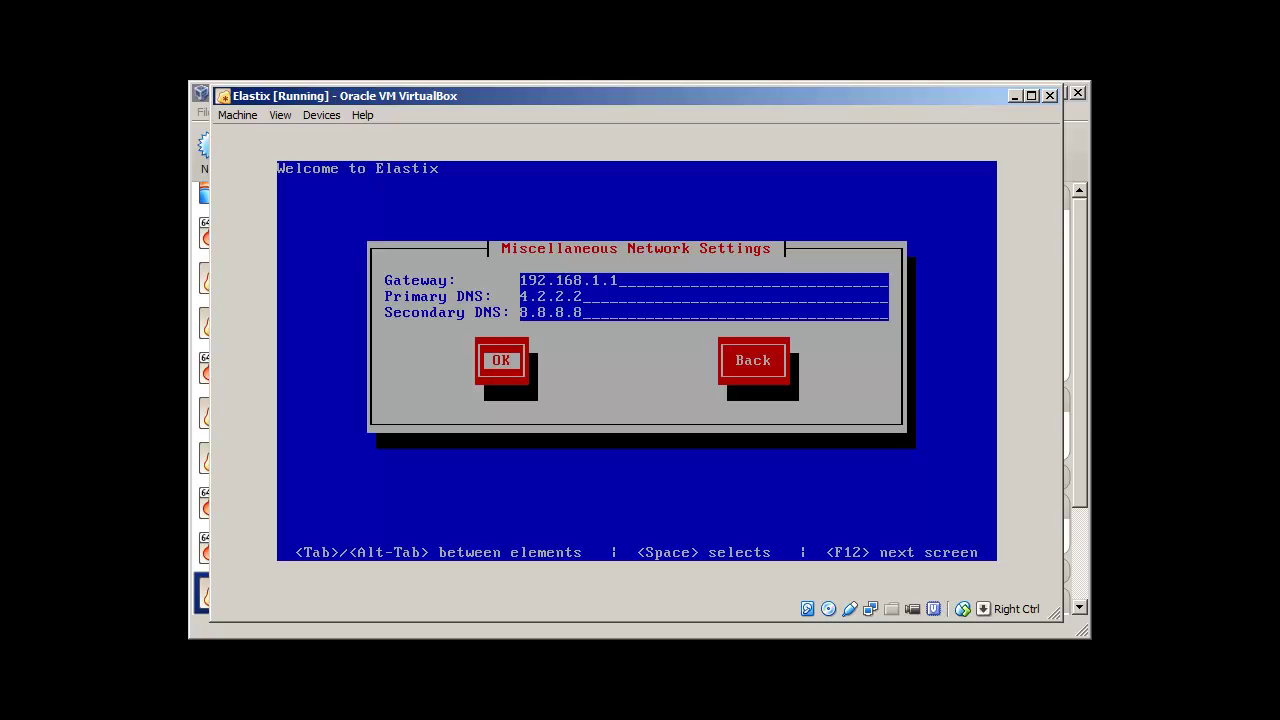
{"action": "key", "text": "Return"}
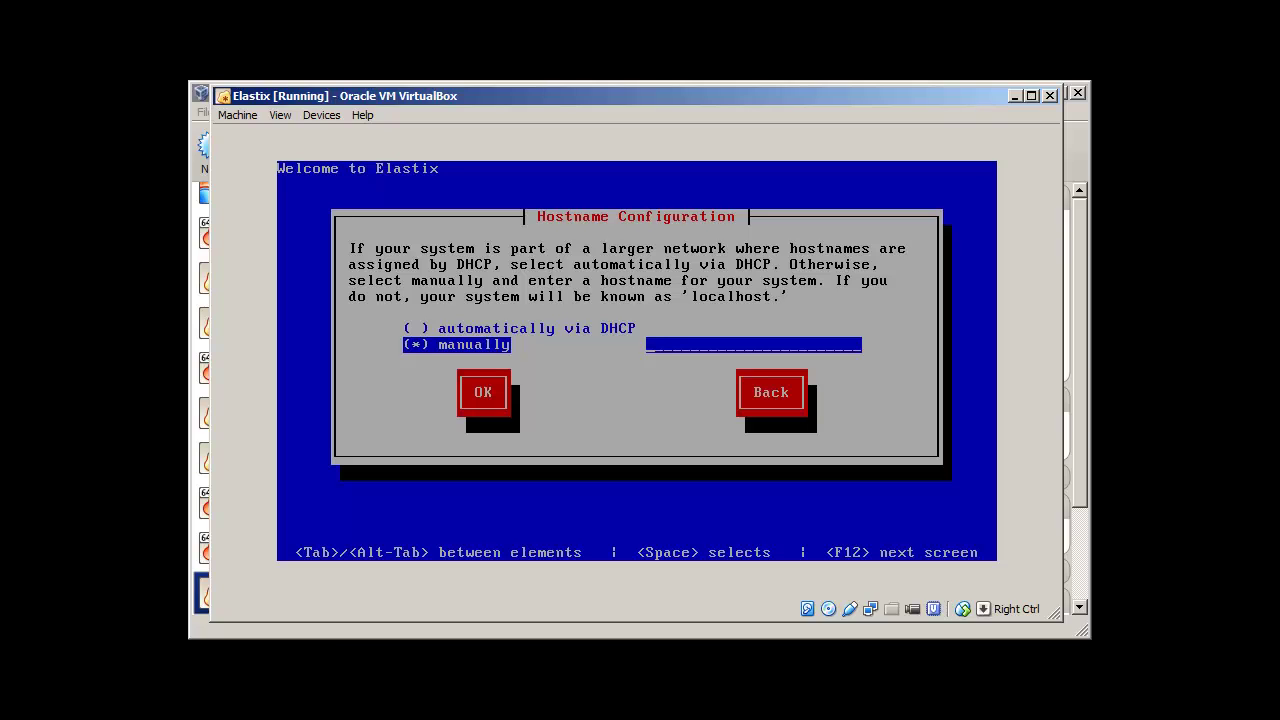
Step: Enter VOIP as the manual hostname and accept it
{"action": "type", "text": "VOIP"}
{"action": "key", "text": "Tab"}
{"action": "key", "text": "Tab"}
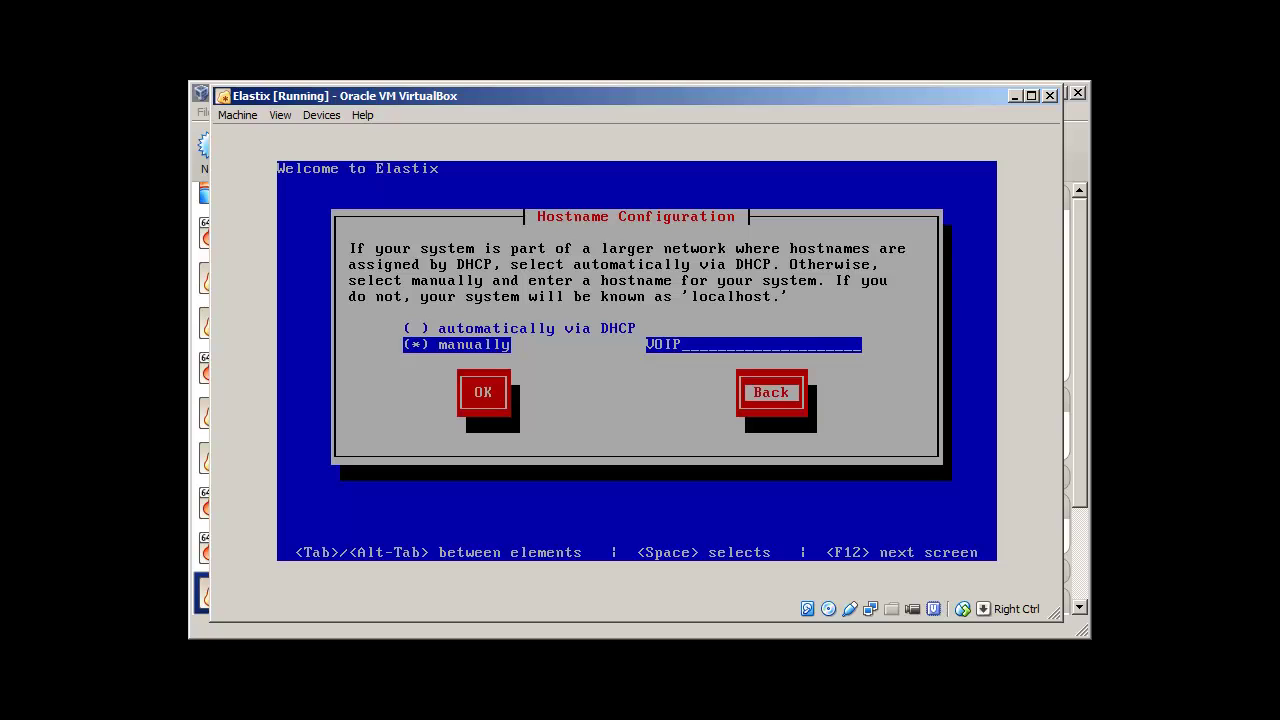
{"action": "key", "text": "Tab"}
{"action": "key", "text": "Tab"}
{"action": "key", "text": "Tab"}
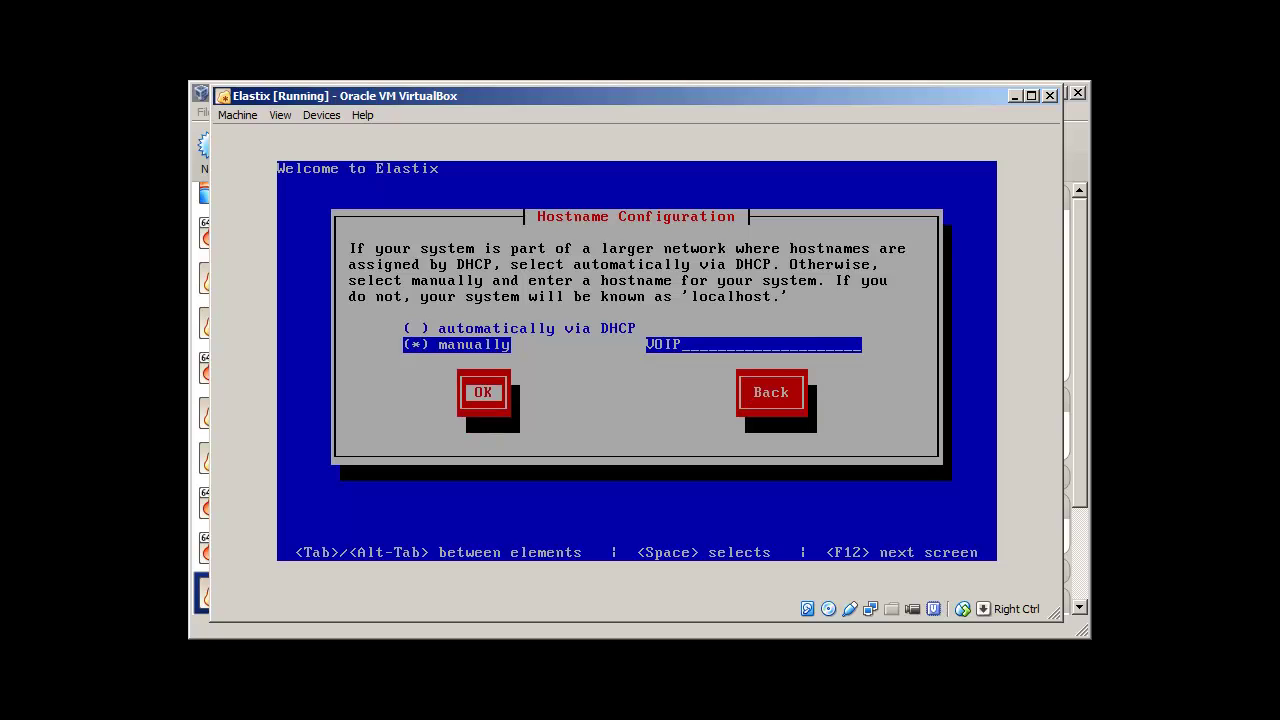
{"action": "key", "text": "Return"}
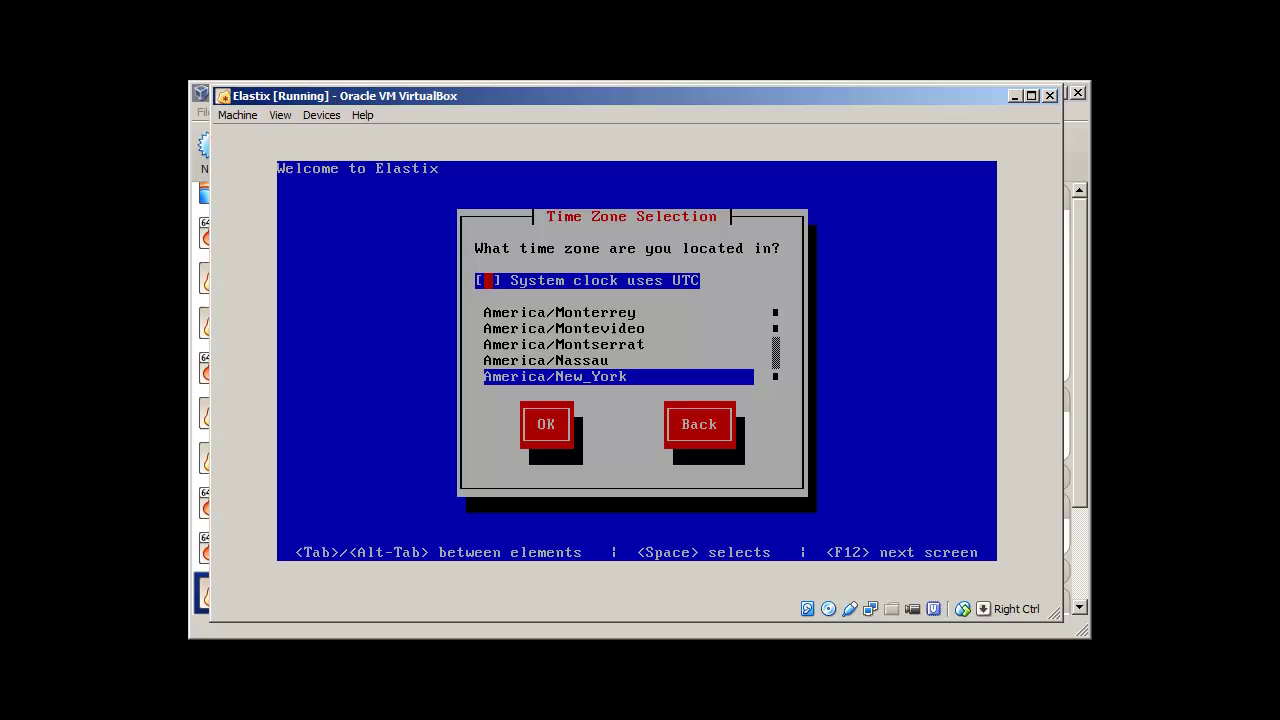
Step: Pick Asia/Almaty from the time zone list and accept it
{"action": "key", "text": "Tab"}
{"action": "key", "text": "Down"}
{"action": "key", "text": "Down"}
{"action": "key", "text": "Down"}
{"action": "key", "text": "Down"}
{"action": "key", "text": "Down"}
{"action": "key", "text": "Down"}
{"action": "key", "text": "Down"}
{"action": "key", "text": "Down"}
{"action": "key", "text": "Down"}
{"action": "key", "text": "Down"}
{"action": "key", "text": "Down"}
{"action": "key", "text": "Down"}
{"action": "key", "text": "Down"}
{"action": "key", "text": "Down"}
{"action": "key", "text": "Down"}
{"action": "key", "text": "Down"}
{"action": "key", "text": "Down"}
{"action": "key", "text": "Down"}
{"action": "key", "text": "Down"}
{"action": "key", "text": "Down"}
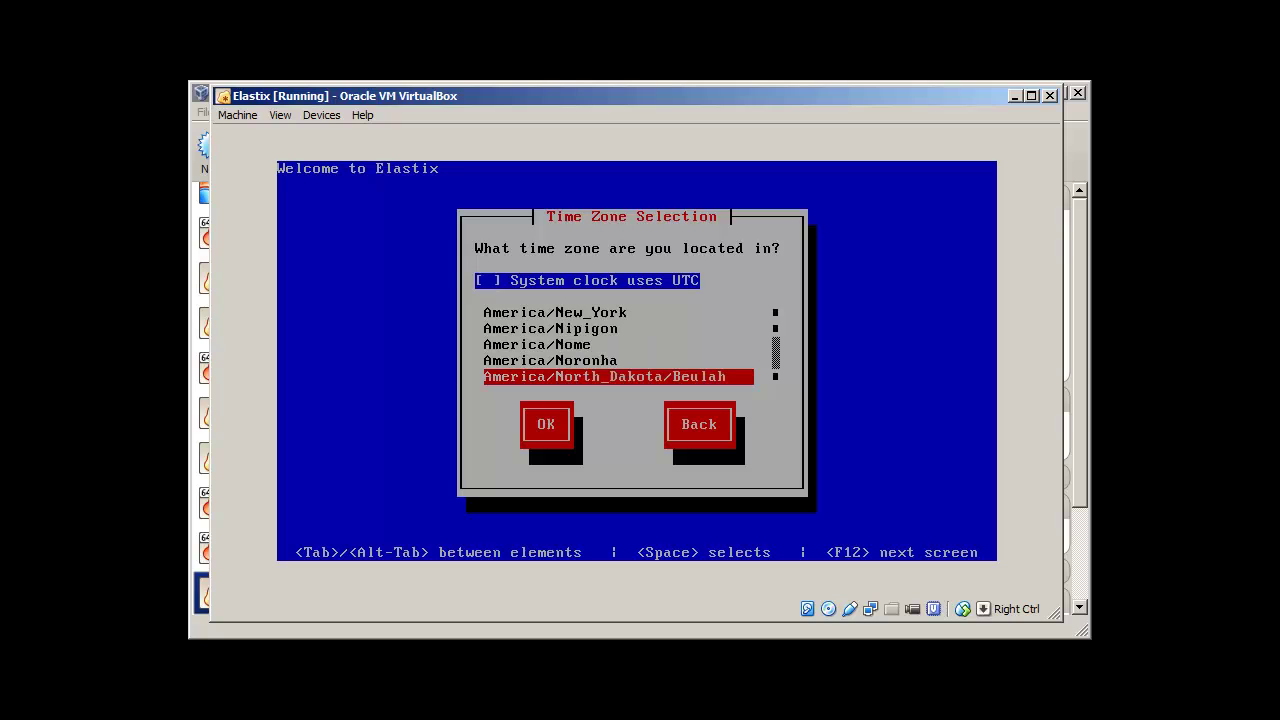
{"action": "key", "text": "Down"}
{"action": "key", "text": "Down"}
{"action": "key", "text": "Down"}
{"action": "key", "text": "Down"}
{"action": "key", "text": "Down"}
{"action": "key", "text": "Down"}
{"action": "key", "text": "Down"}
{"action": "key", "text": "Down"}
{"action": "key", "text": "Down"}
{"action": "key", "text": "Down"}
{"action": "key", "text": "Down"}
{"action": "key", "text": "Down"}
{"action": "key", "text": "Down"}
{"action": "key", "text": "Down"}
{"action": "key", "text": "Down"}
{"action": "key", "text": "Down"}
{"action": "key", "text": "Down"}
{"action": "key", "text": "Down"}
{"action": "key", "text": "Down"}
{"action": "key", "text": "Down"}
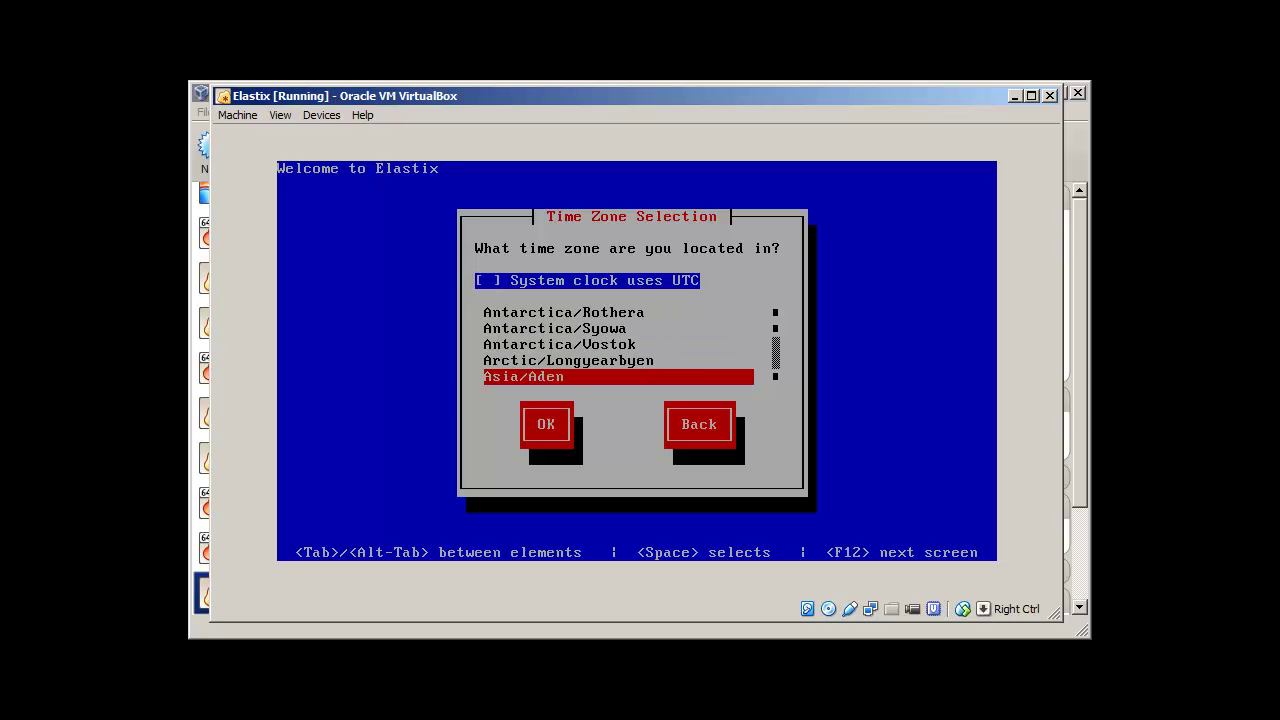
{"action": "key", "text": "Up"}
{"action": "key", "text": "Up"}
{"action": "key", "text": "Up"}
{"action": "key", "text": "Up"}
{"action": "key", "text": "Up"}
{"action": "key", "text": "Up"}
{"action": "key", "text": "Up"}
{"action": "key", "text": "Up"}
{"action": "key", "text": "Up"}
{"action": "key", "text": "Up"}
{"action": "key", "text": "Up"}
{"action": "key", "text": "Up"}
{"action": "key", "text": "Down"}
{"action": "key", "text": "Down"}
{"action": "key", "text": "Down"}
{"action": "key", "text": "Down"}
{"action": "key", "text": "Down"}
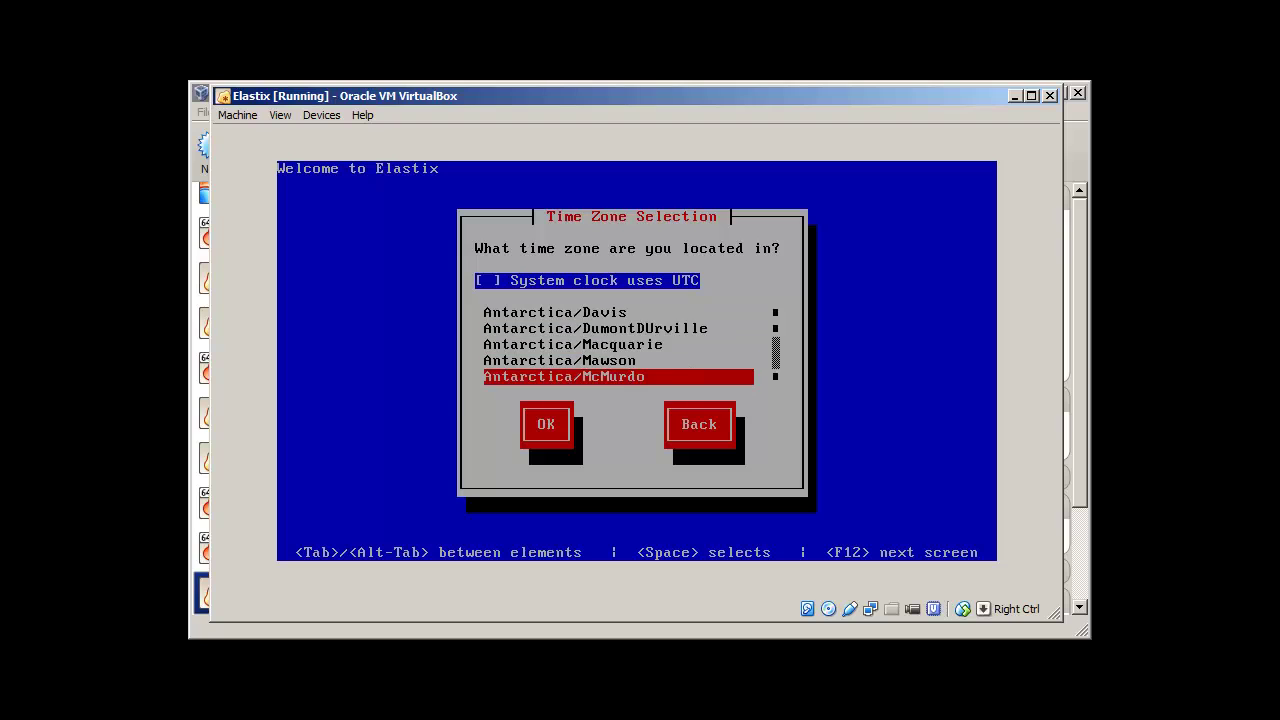
{"action": "key", "text": "Up"}
{"action": "key", "text": "Up"}
{"action": "key", "text": "Up"}
{"action": "key", "text": "Up"}
{"action": "key", "text": "Up"}
{"action": "key", "text": "Up"}
{"action": "key", "text": "Up"}
{"action": "key", "text": "Up"}
{"action": "key", "text": "Up"}
{"action": "key", "text": "Up"}
{"action": "key", "text": "Down"}
{"action": "key", "text": "Down"}
{"action": "key", "text": "Down"}
{"action": "key", "text": "Down"}
{"action": "key", "text": "Down"}
{"action": "key", "text": "Down"}
{"action": "key", "text": "Down"}
{"action": "key", "text": "Down"}
{"action": "key", "text": "Down"}
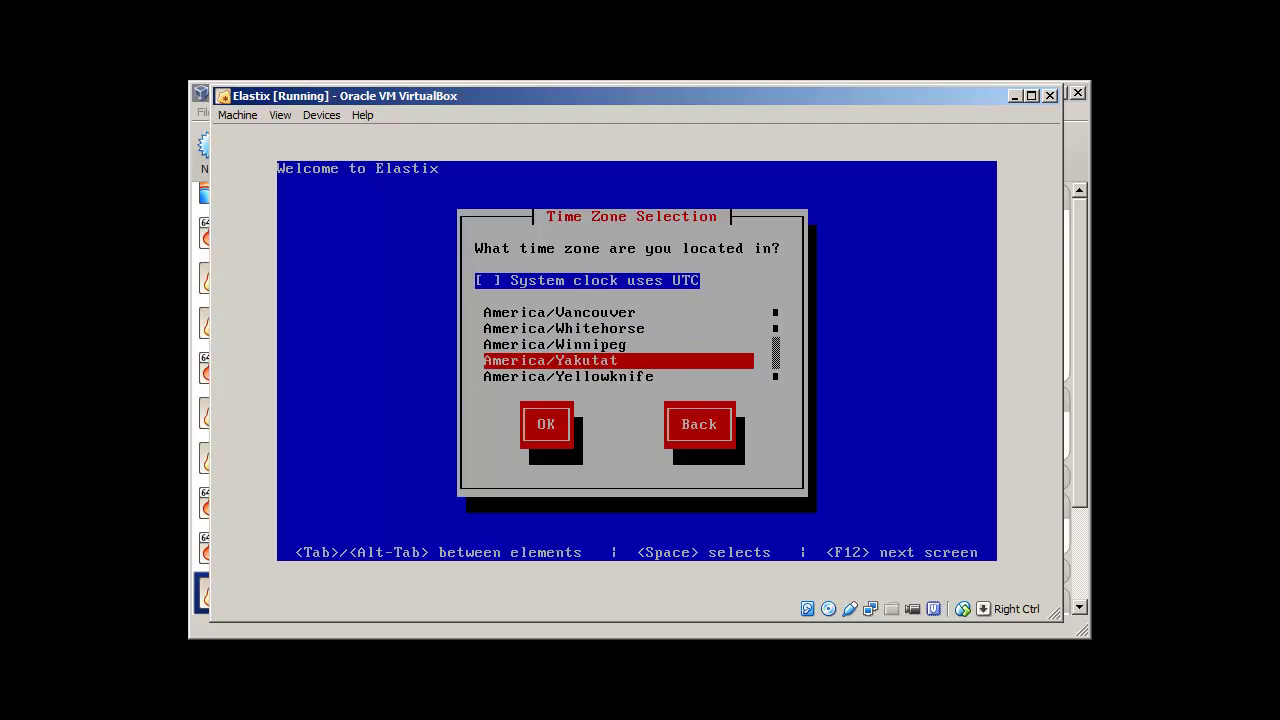
{"action": "key", "text": "Down"}
{"action": "key", "text": "Down"}
{"action": "key", "text": "Down"}
{"action": "key", "text": "Down"}
{"action": "key", "text": "Down"}
{"action": "key", "text": "Down"}
{"action": "key", "text": "Down"}
{"action": "key", "text": "Down"}
{"action": "key", "text": "Down"}
{"action": "key", "text": "Down"}
{"action": "key", "text": "Down"}
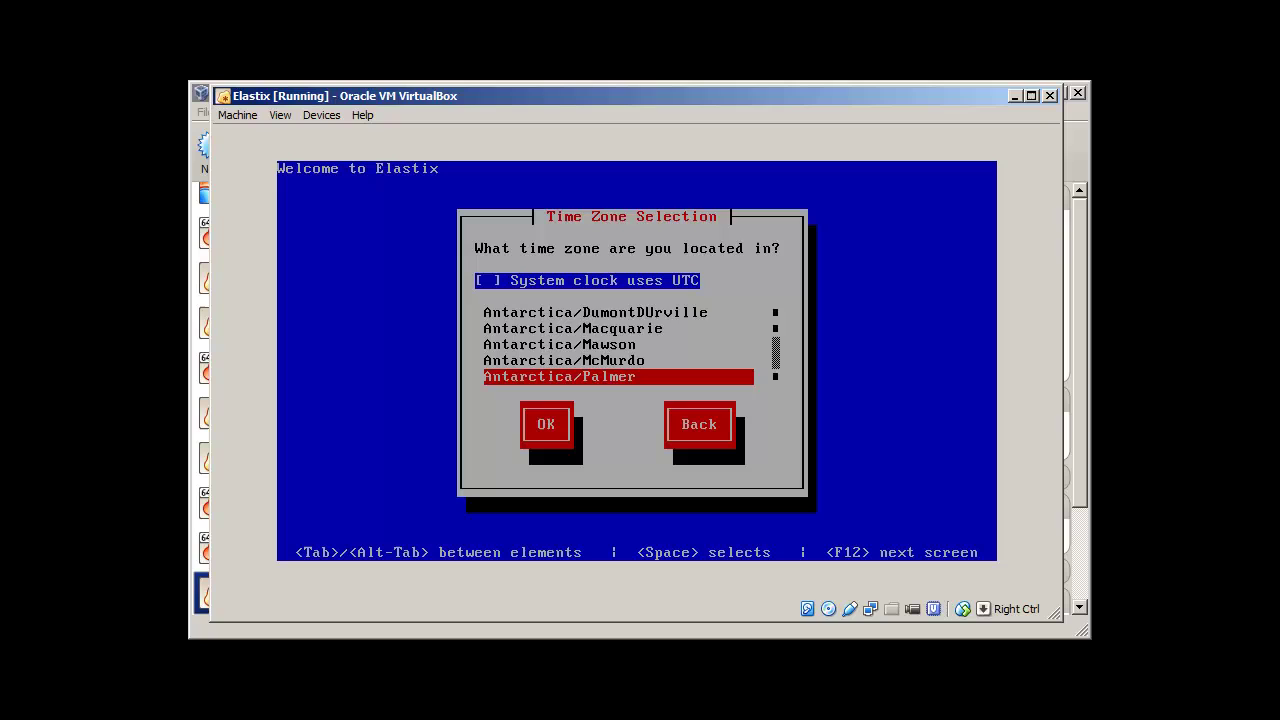
{"action": "key", "text": "Up"}
{"action": "key", "text": "Up"}
{"action": "key", "text": "Up"}
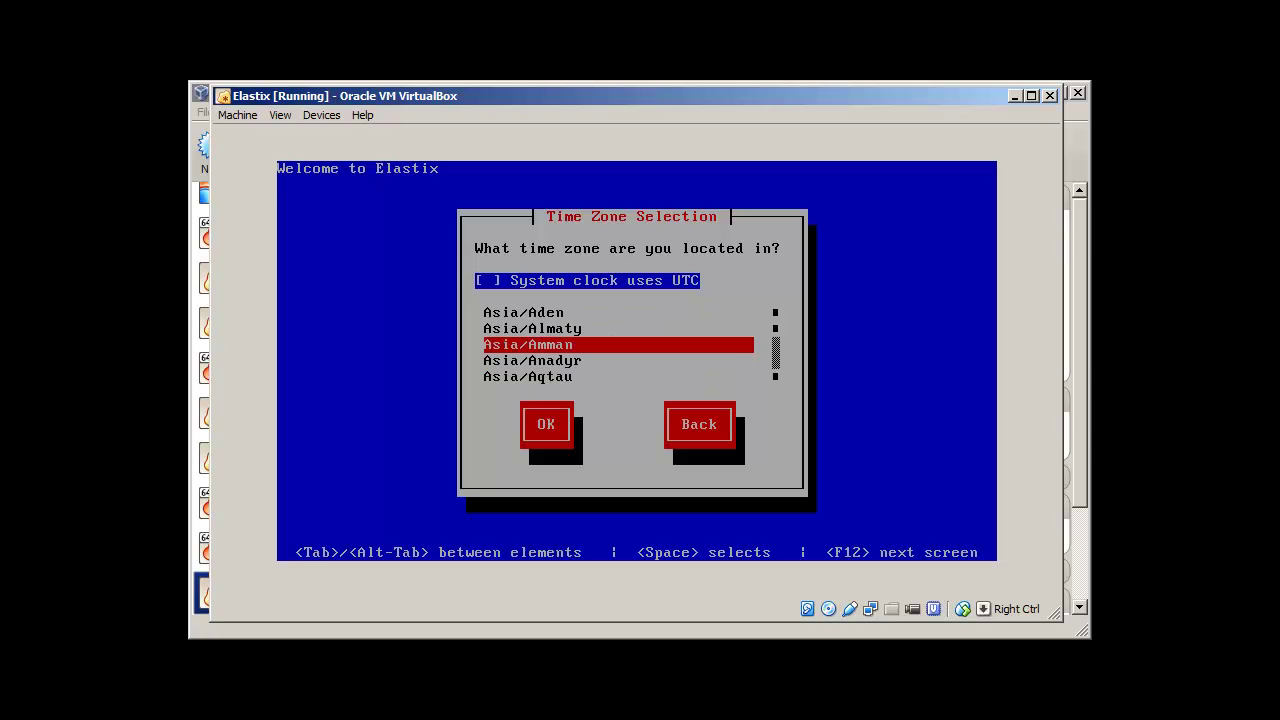
{"action": "key", "text": "Tab"}
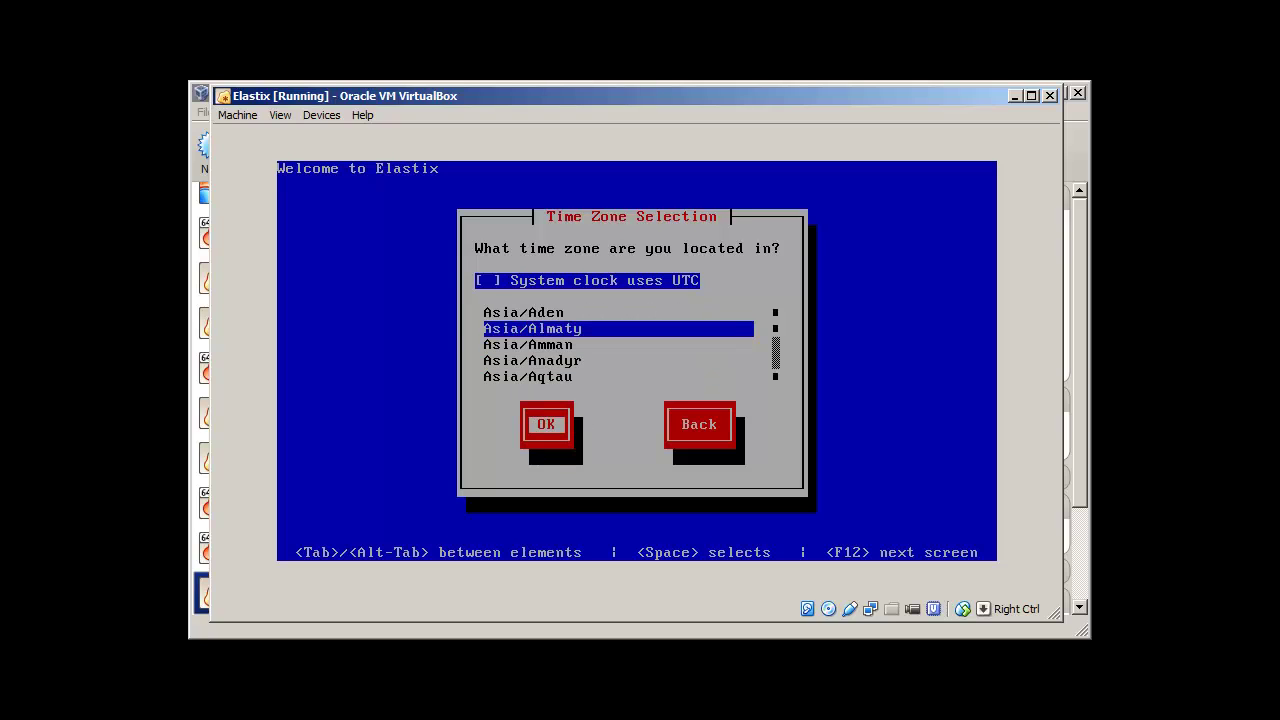
{"action": "key", "text": "Return"}
Step: Enter the Elastix root password in both fields and accept it to begin package installation
{"action": "type", "text": "****"}
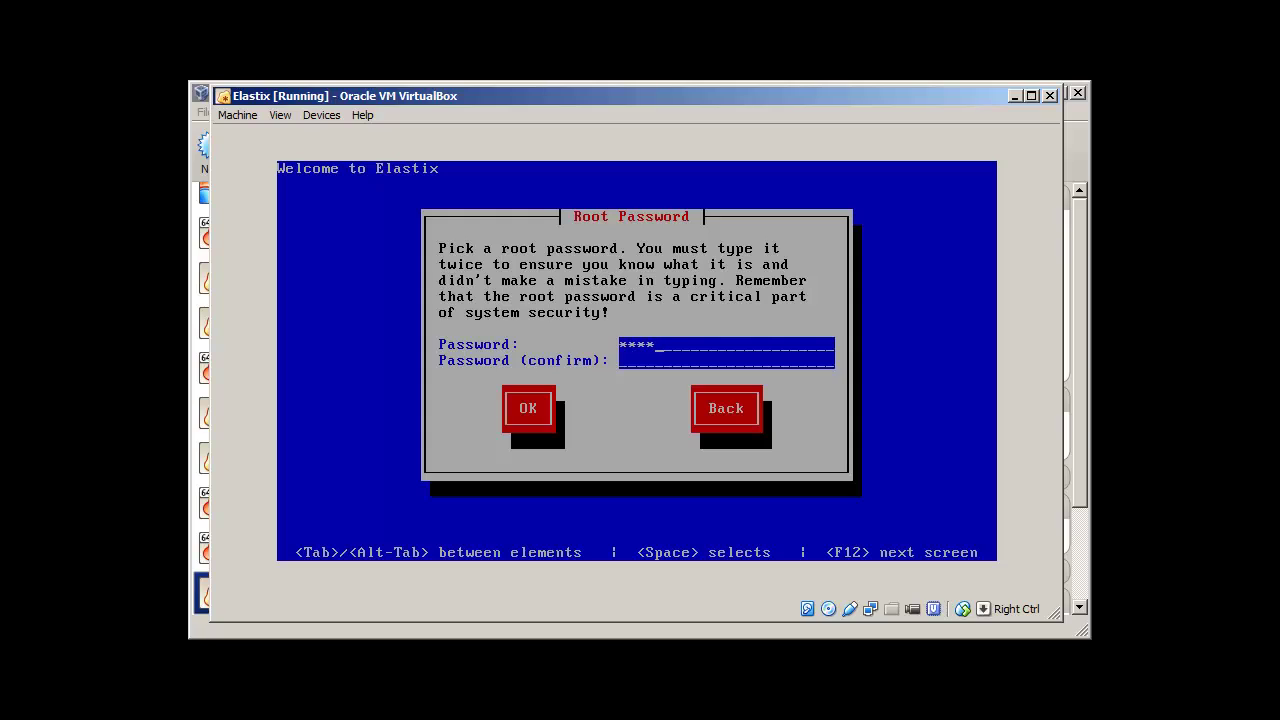
{"action": "type", "text": "**************"}
{"action": "key", "text": "Tab"}
{"action": "key", "text": "Return"}
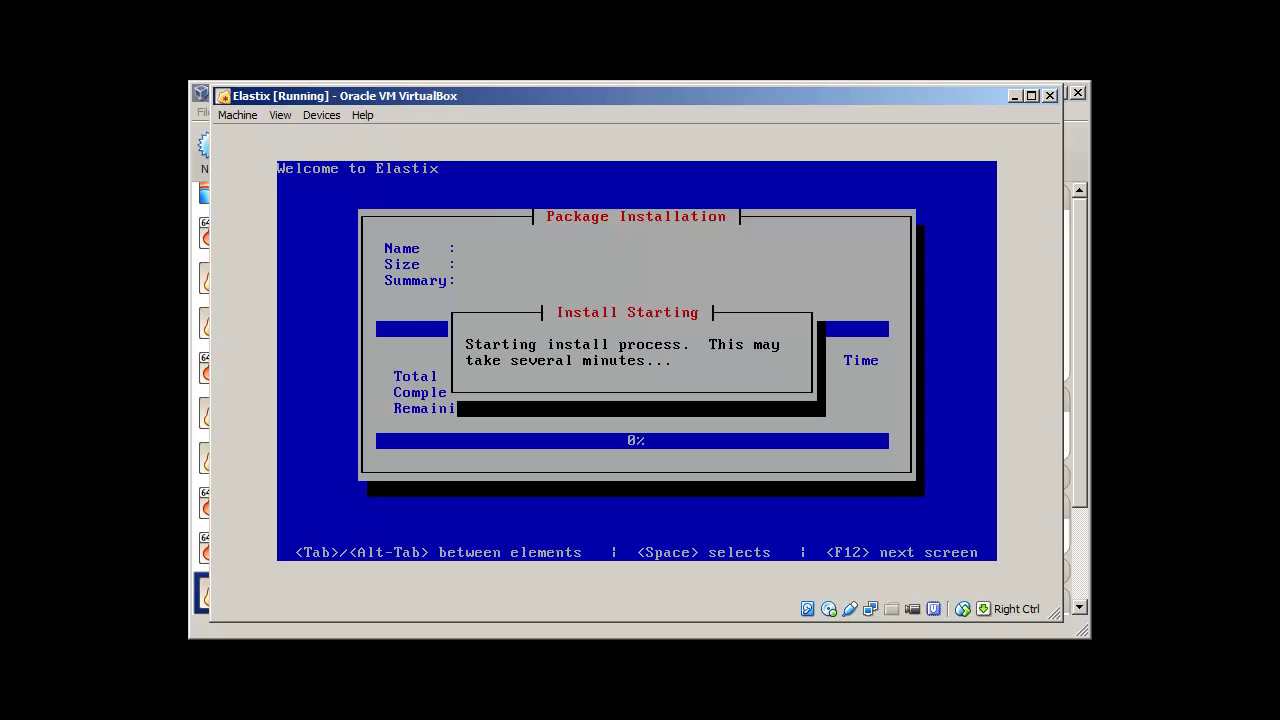
Step: Alternate between VirtualBox Manager and the Elastix VM while packages install and the VM reboots
{"action": "key", "text": "alt+Tab"}
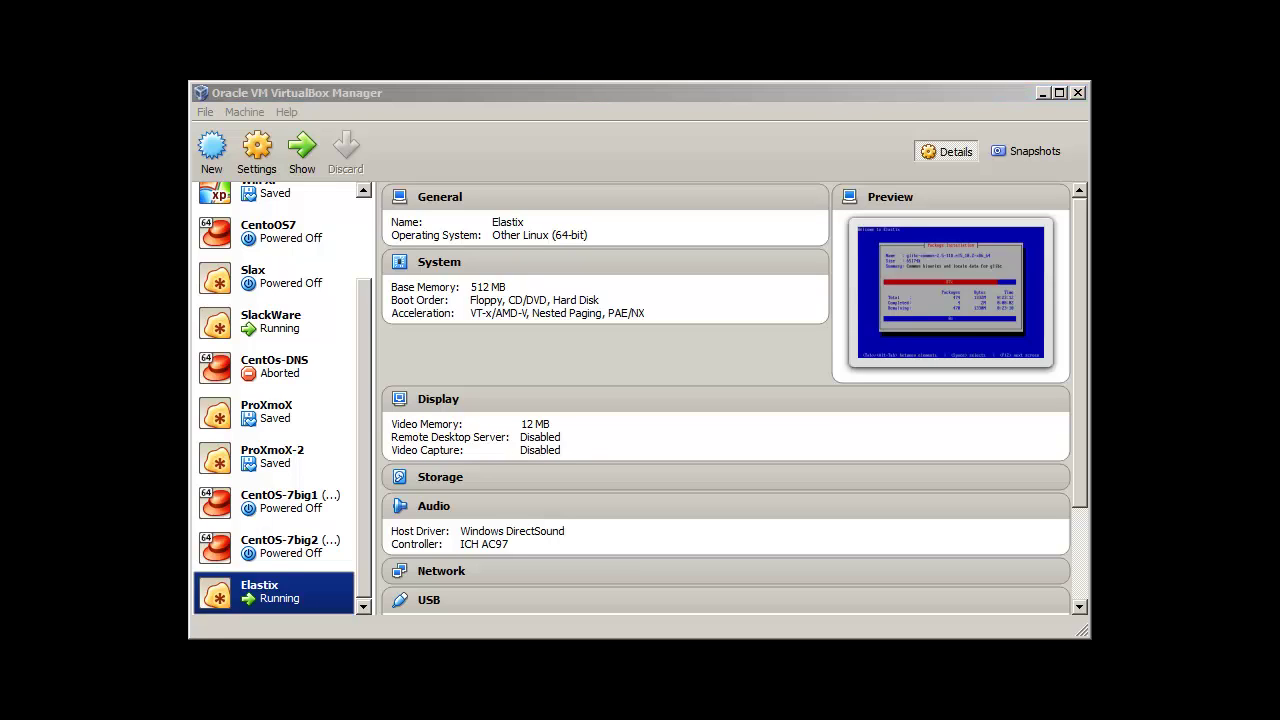
{"action": "key", "text": "alt+Tab"}
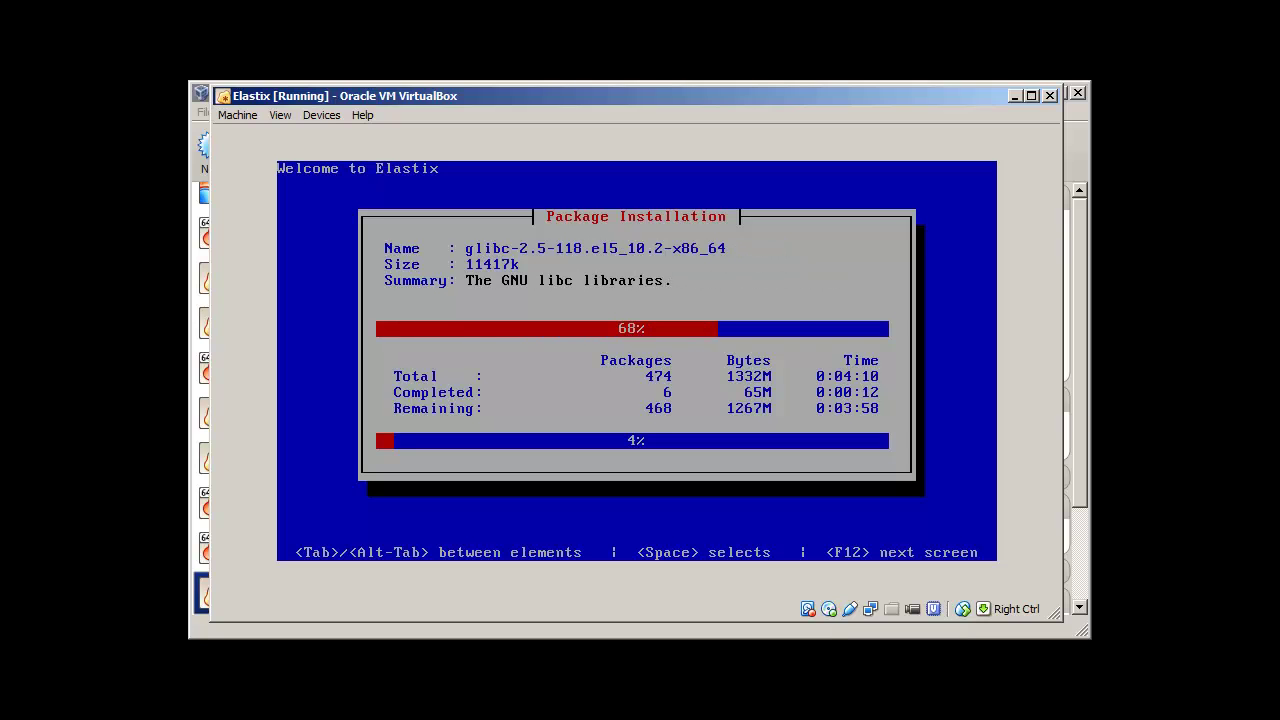
{"action": "key", "text": "alt+Tab"}
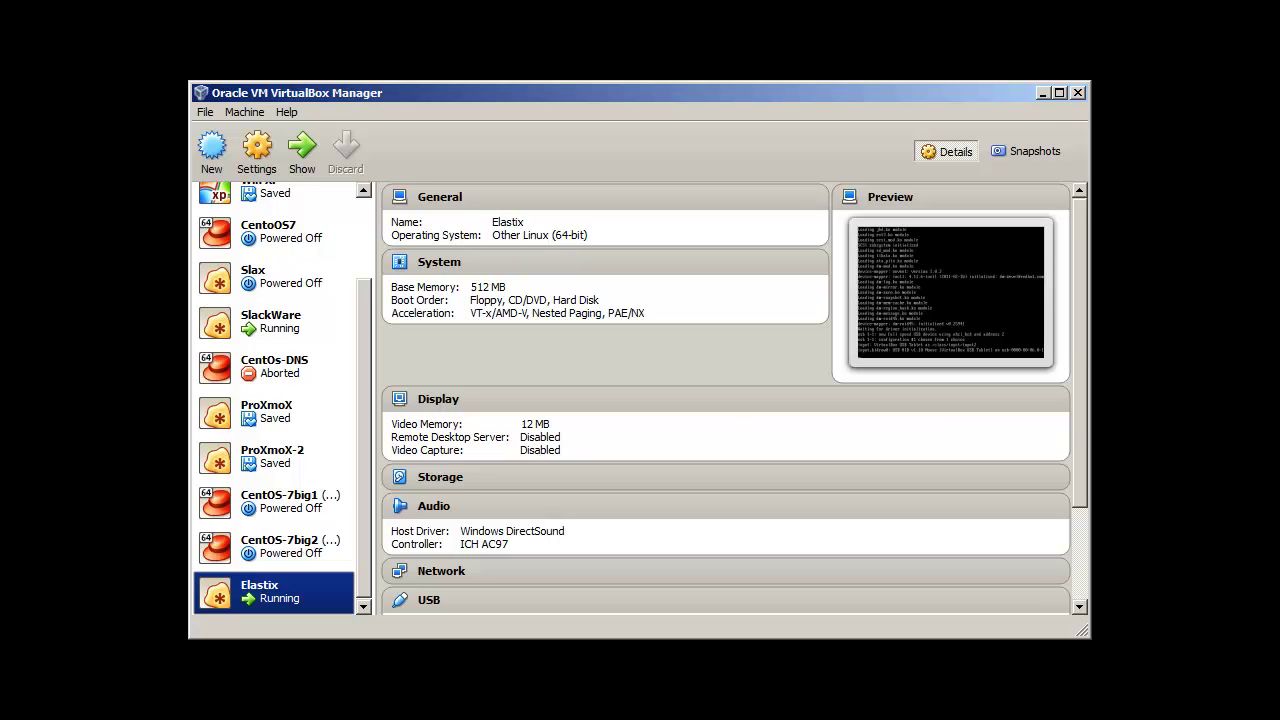
{"action": "key", "text": "alt+Tab"}
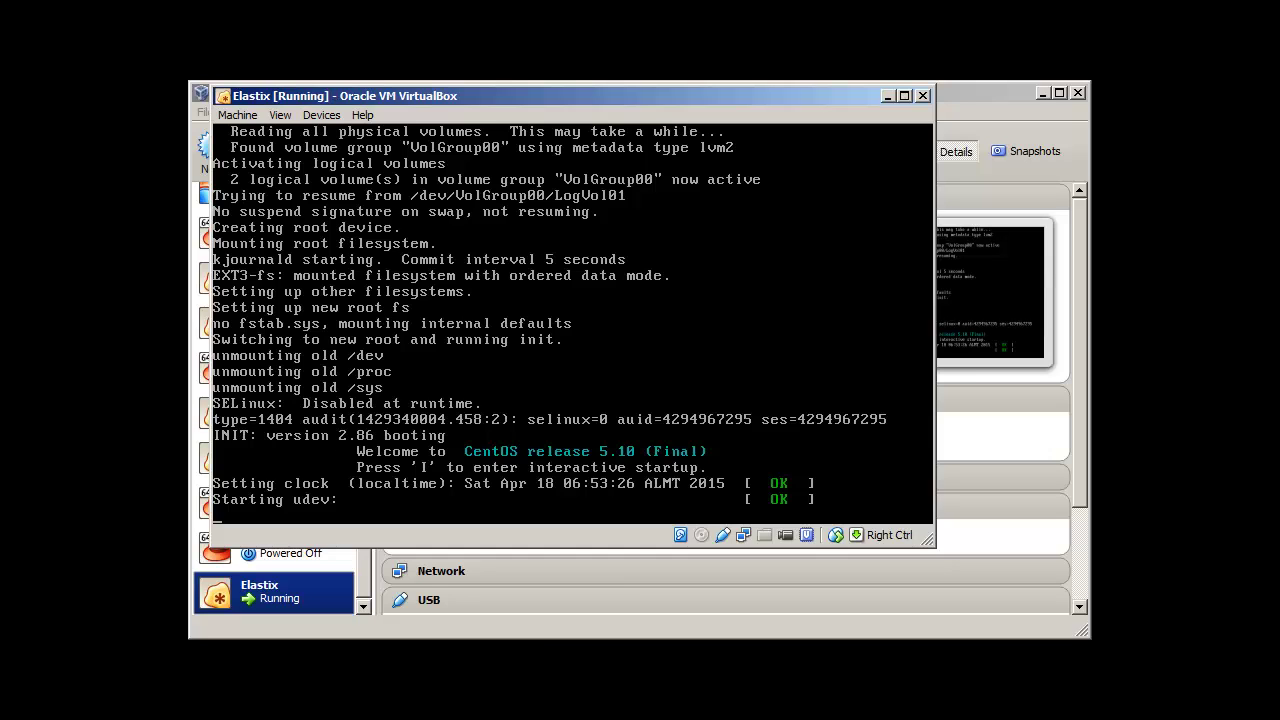
{"action": "key", "text": "alt+Tab"}
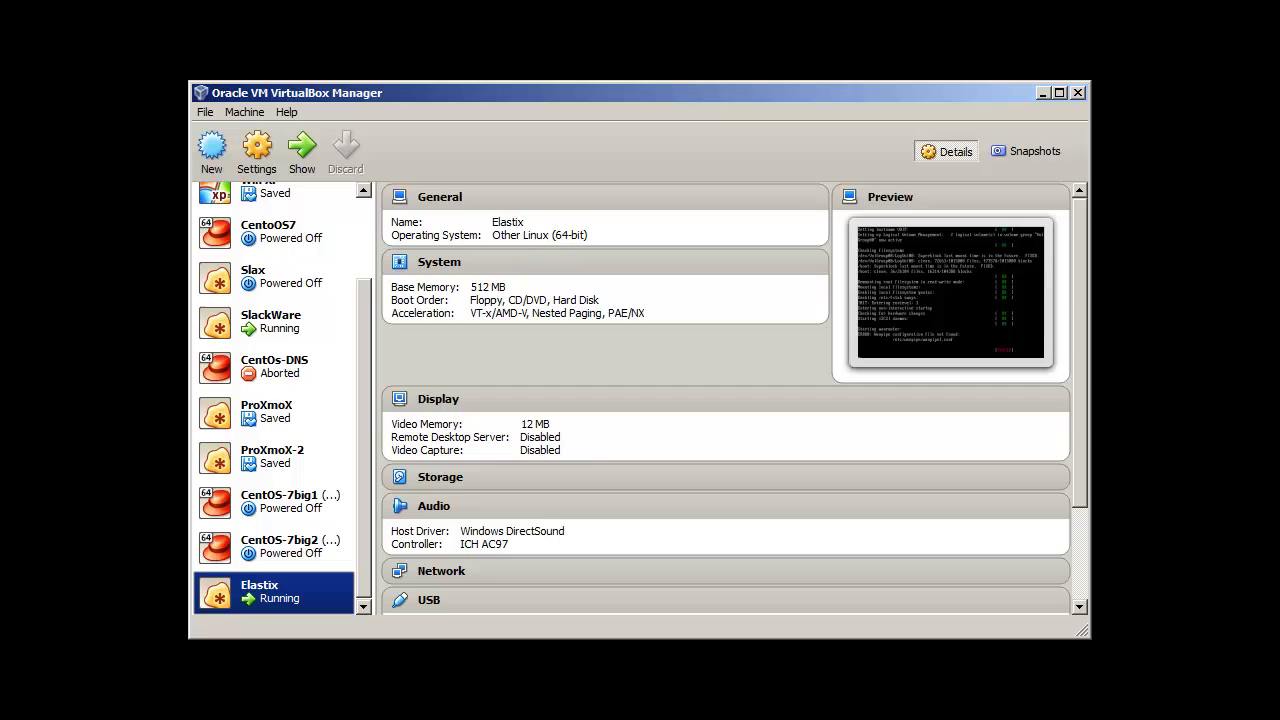
{"action": "key", "text": "alt+Tab"}
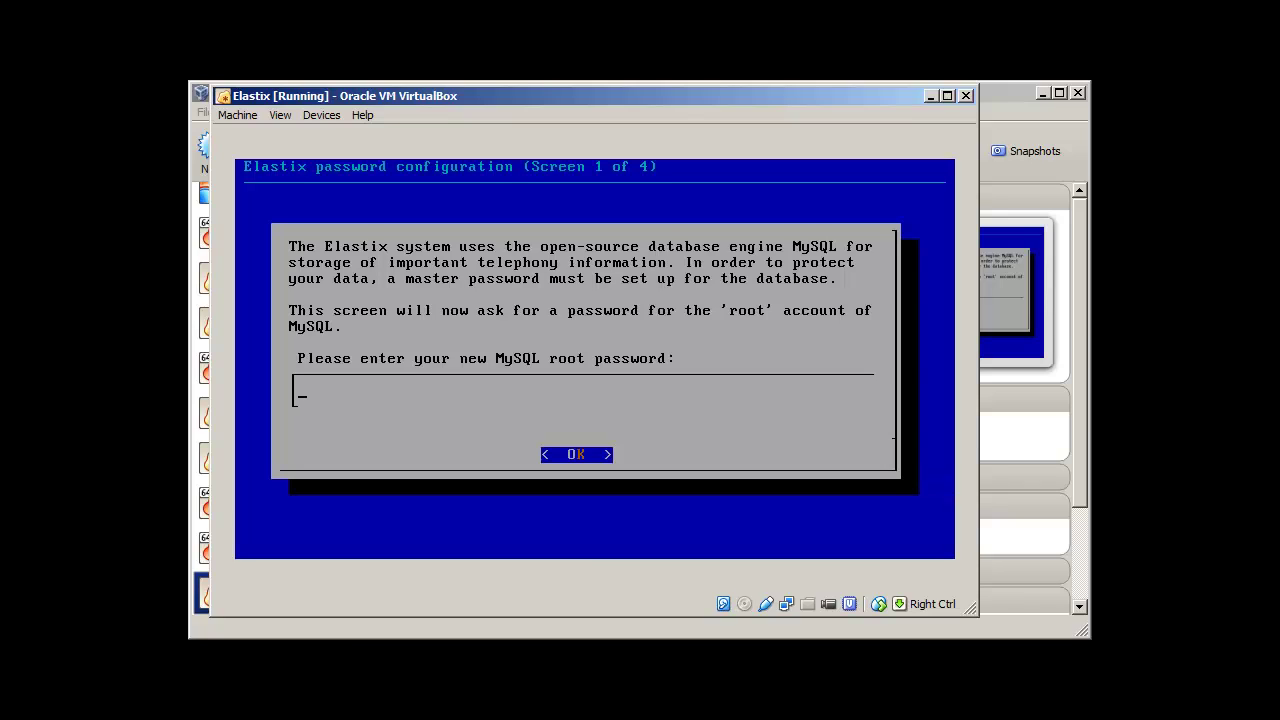
Step: Enter the new MySQL root password and confirm it on the repeat screen
{"action": "type", "text": "********"}
{"action": "key", "text": "Return"}
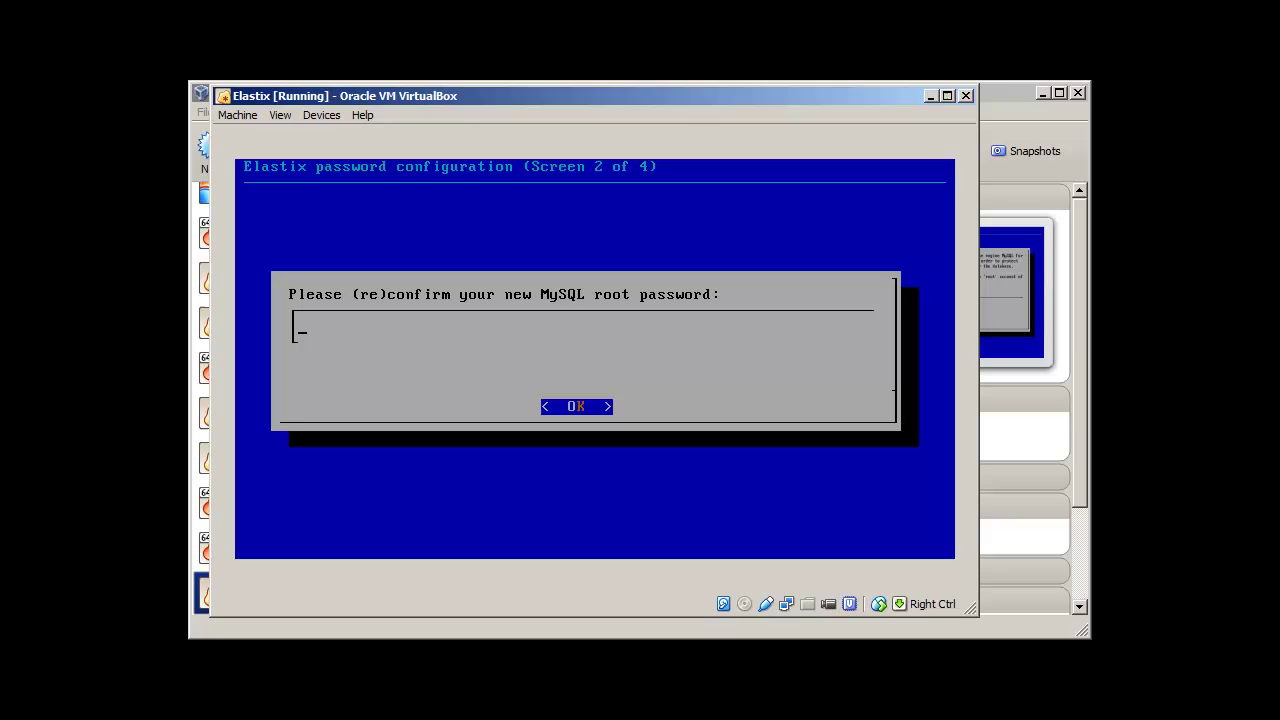
{"action": "type", "text": "****"}
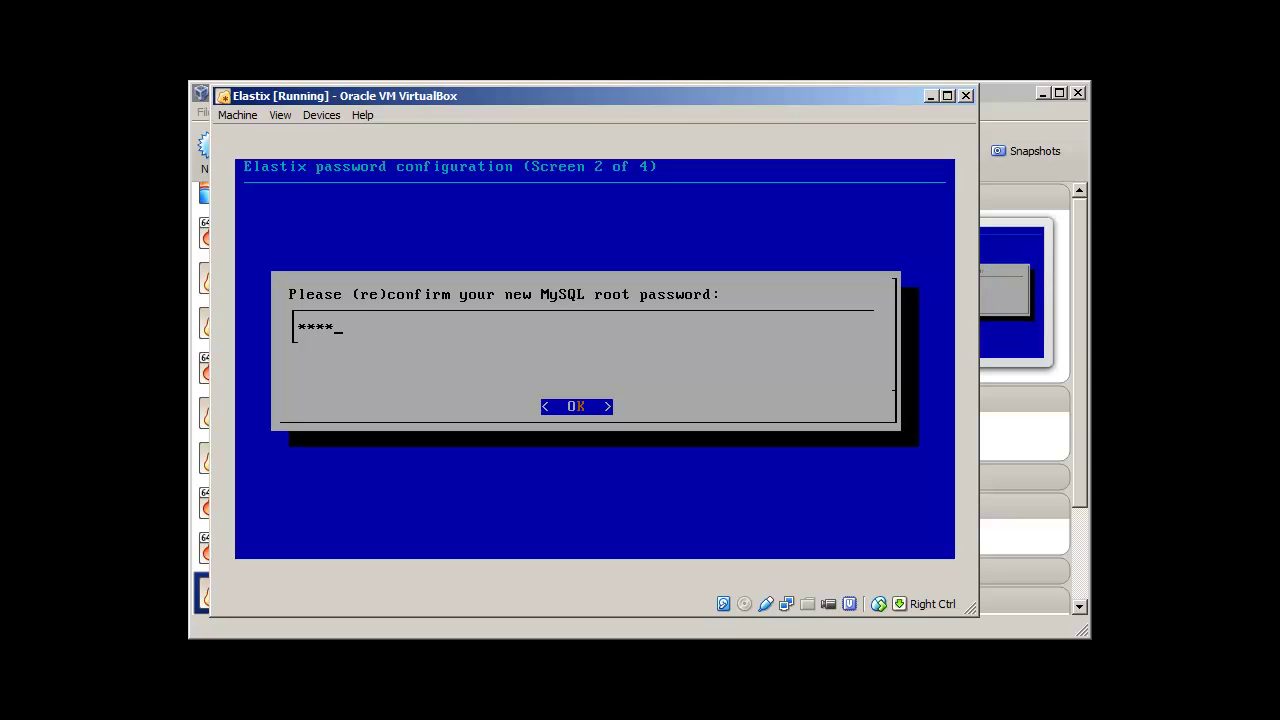
{"action": "type", "text": "*****"}
{"action": "key", "text": "Return"}
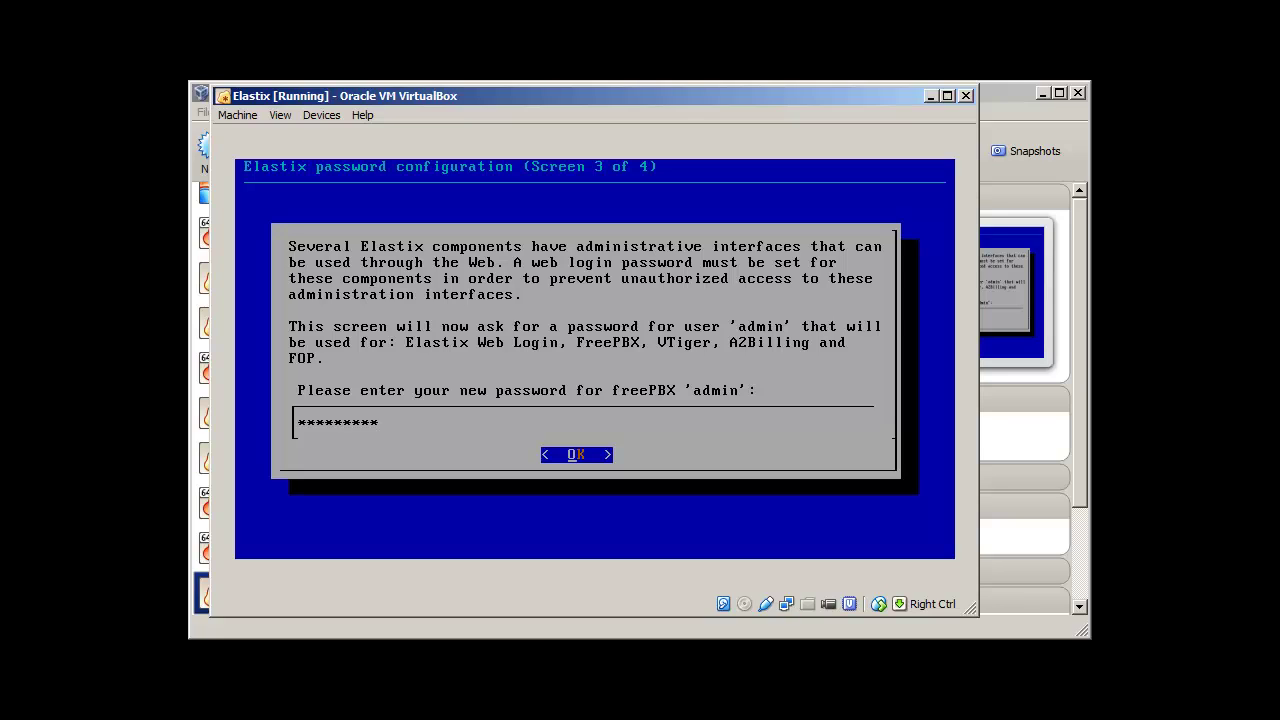
Step: Accept and re-enter the freePBX admin password on Screen 4 of 4 to finish setup
{"action": "key", "text": "Return"}
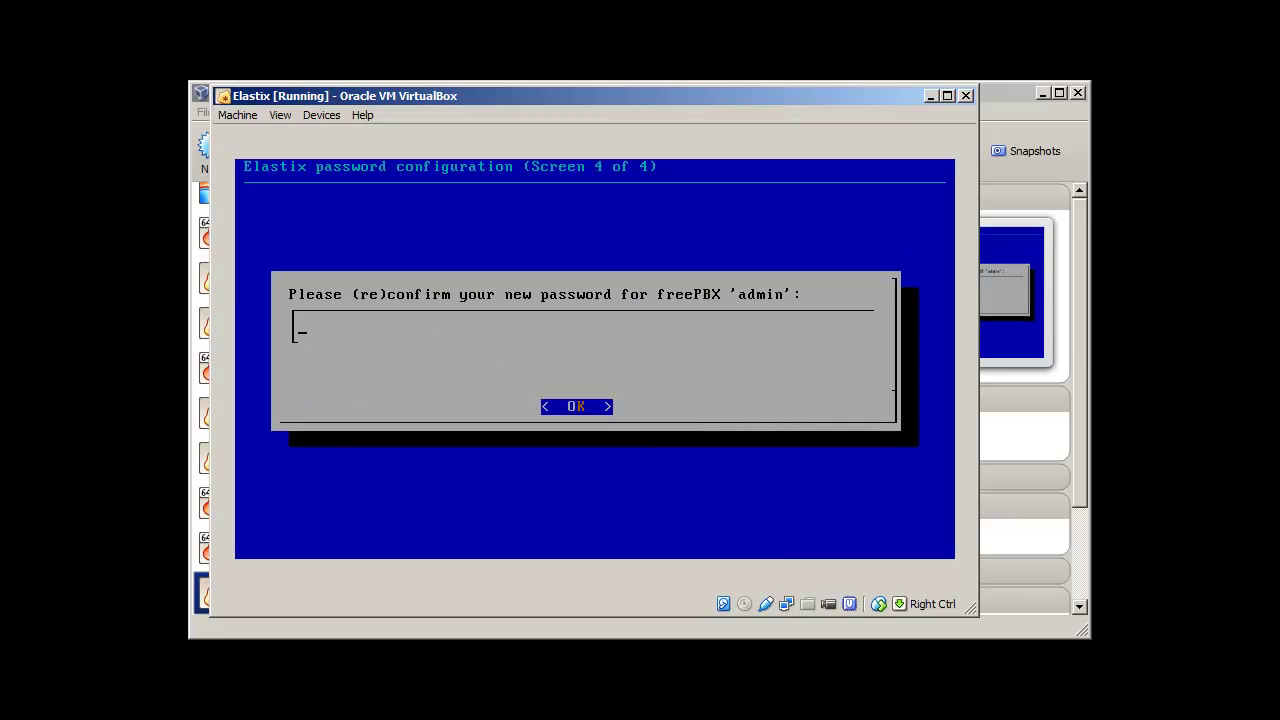
{"action": "type", "text": "*********"}
{"action": "key", "text": "Return"}
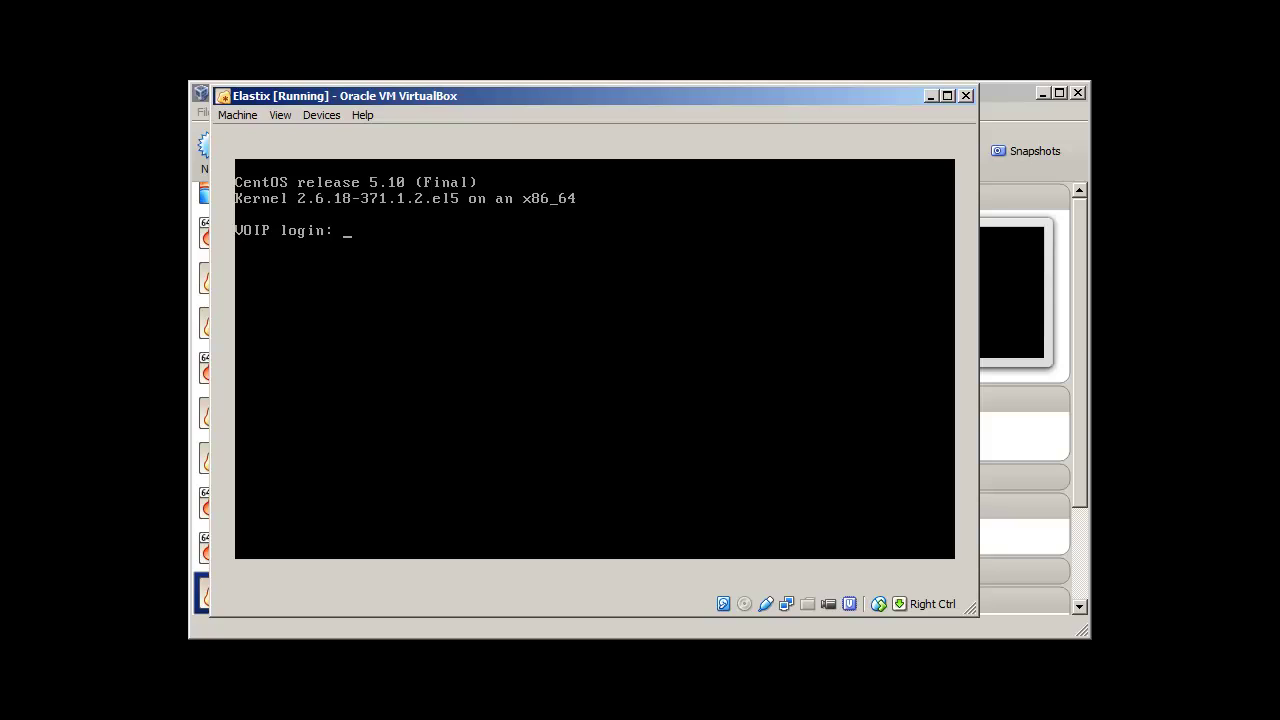
Step: Enter 'root' as the login name at the Elastix VOIP console prompt
{"action": "type", "text": "root"}
{"action": "key", "text": "Return"}
{"action": "key", "text": "Return"}
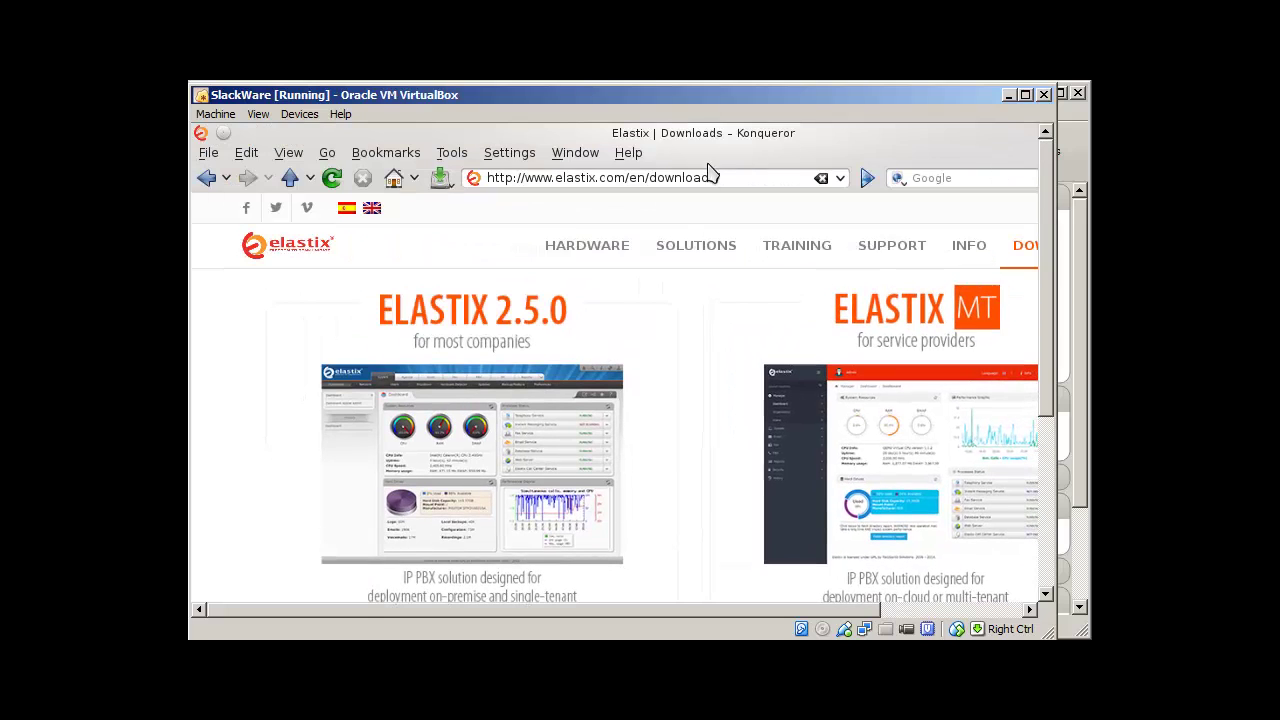
{"action": "left_click_drag", "start_coordinate": [720, 177], "coordinate": [463, 178]}
{"action": "type", "text": "ht"}
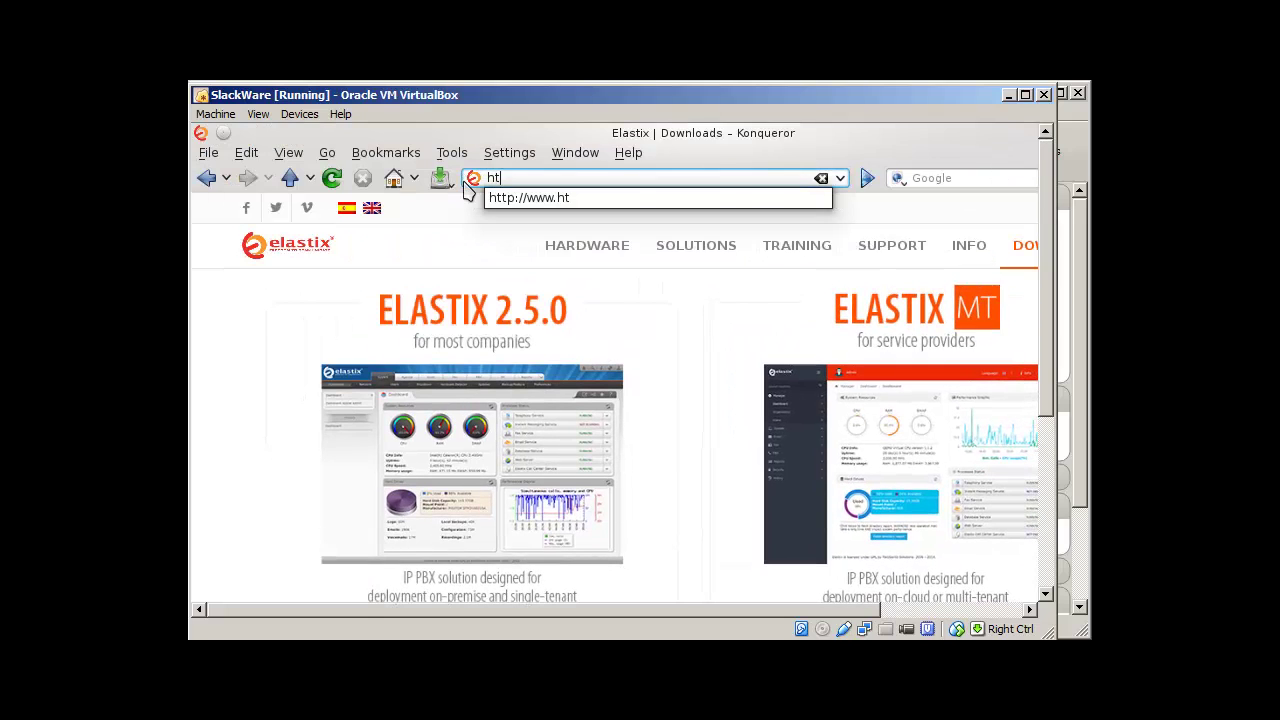
{"action": "type", "text": "tp://"}
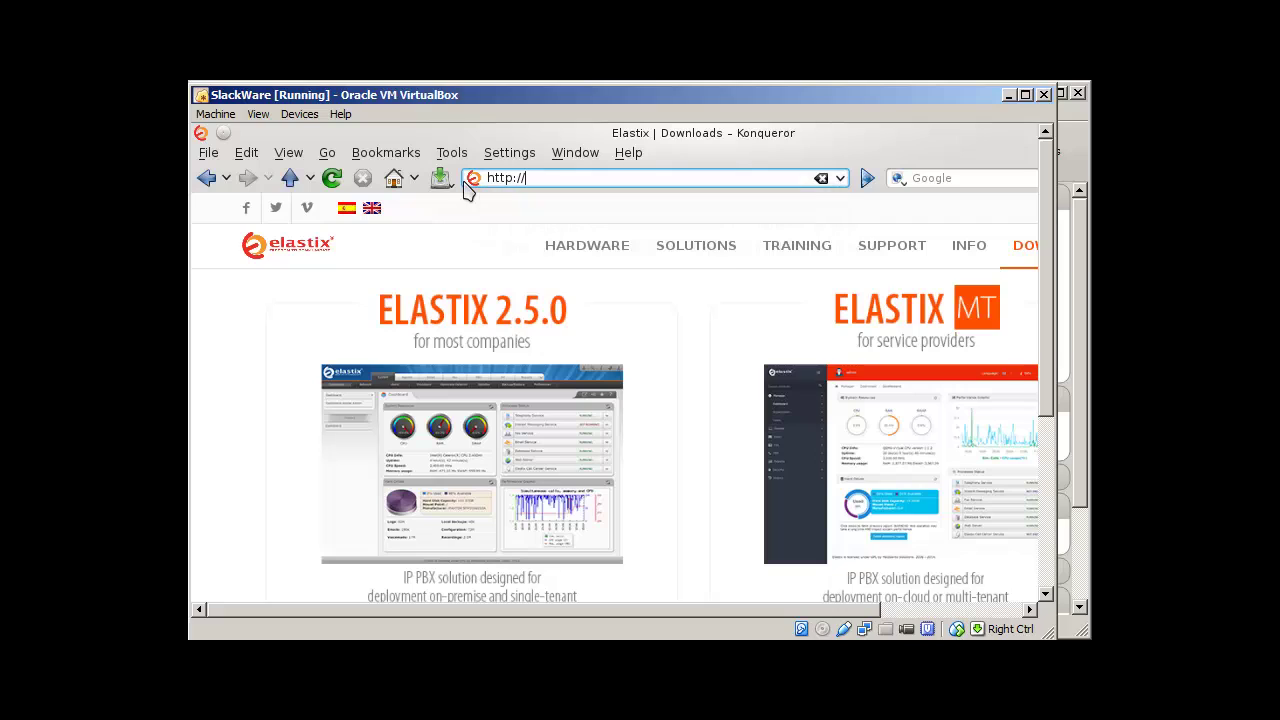
{"action": "type", "text": "192.168.1.200"}
{"action": "key", "text": "Return"}
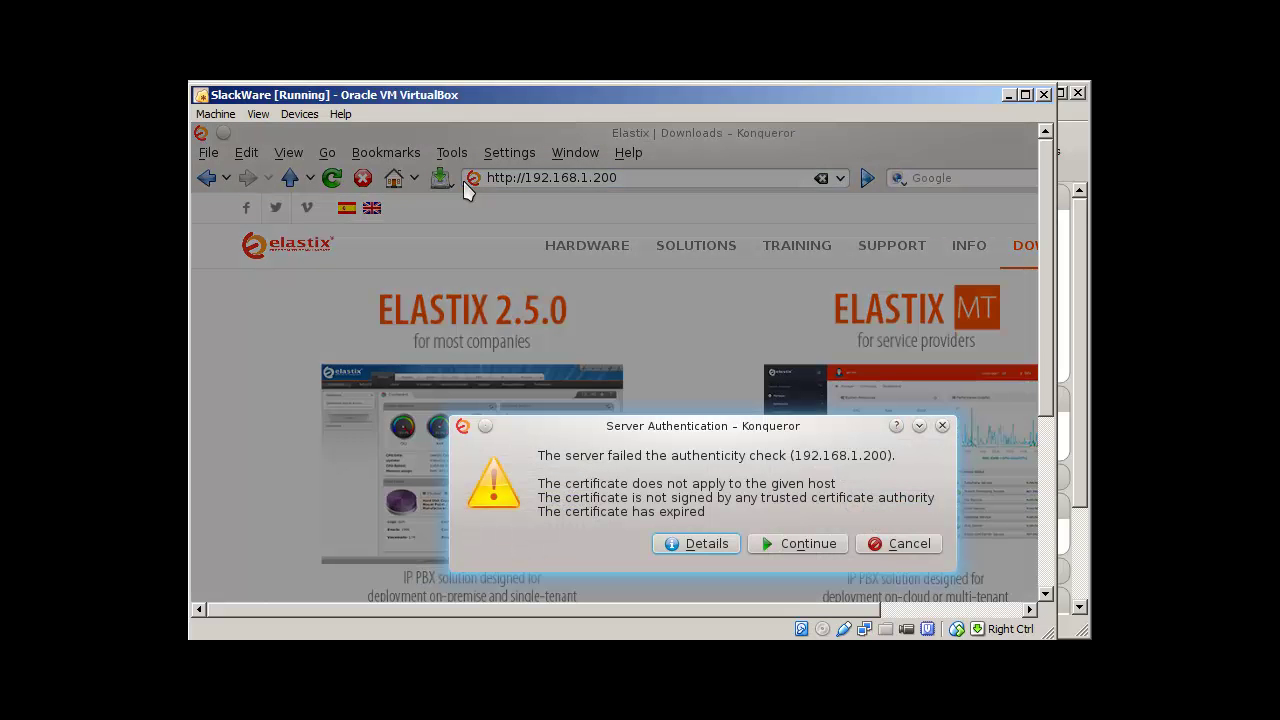
{"action": "left_click", "coordinate": [787, 552]}
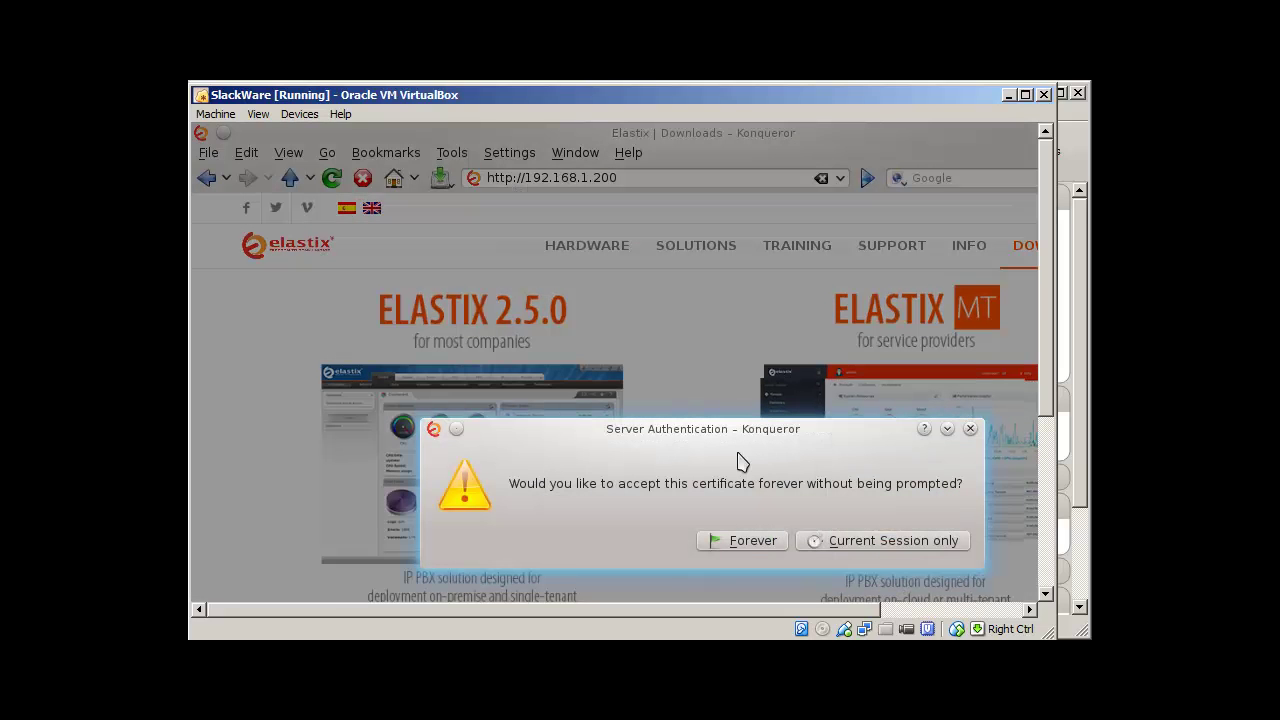
{"action": "left_click", "coordinate": [755, 540]}
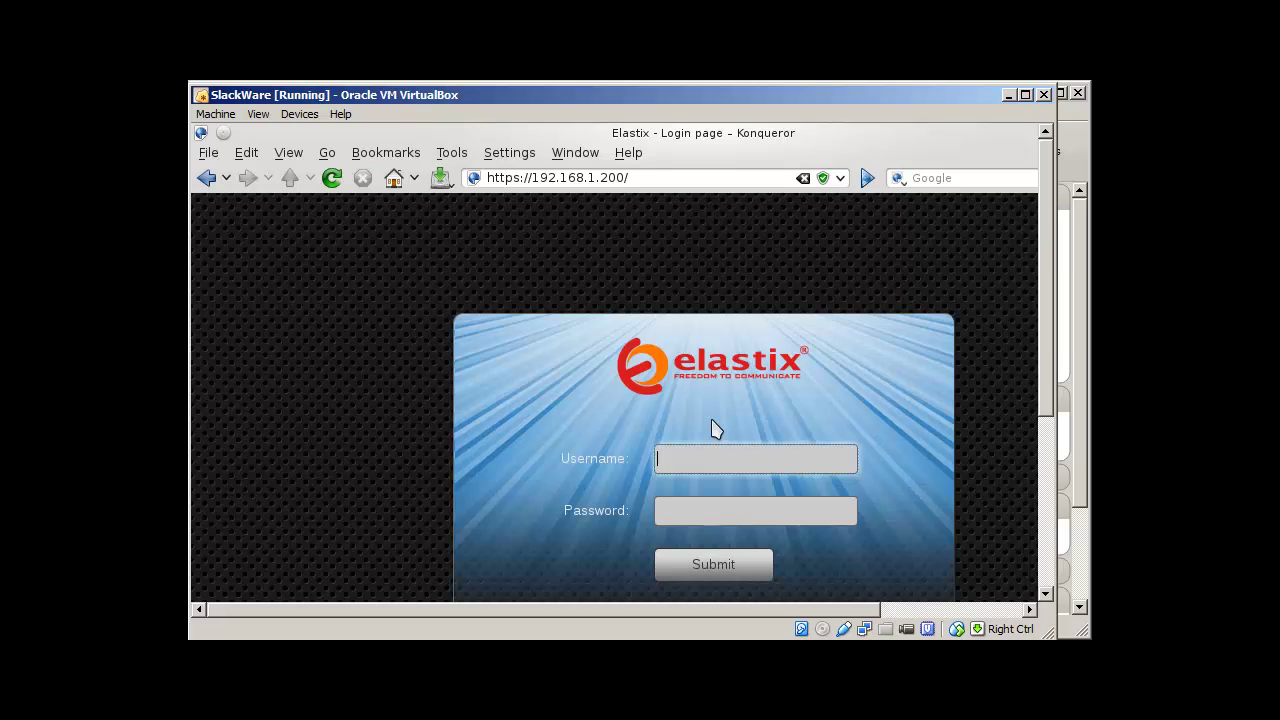
Step: Check the Elastix VM console, then return to the SlackWare VM's login page
{"action": "type", "text": "a"}
{"action": "key", "text": "alt+Tab"}
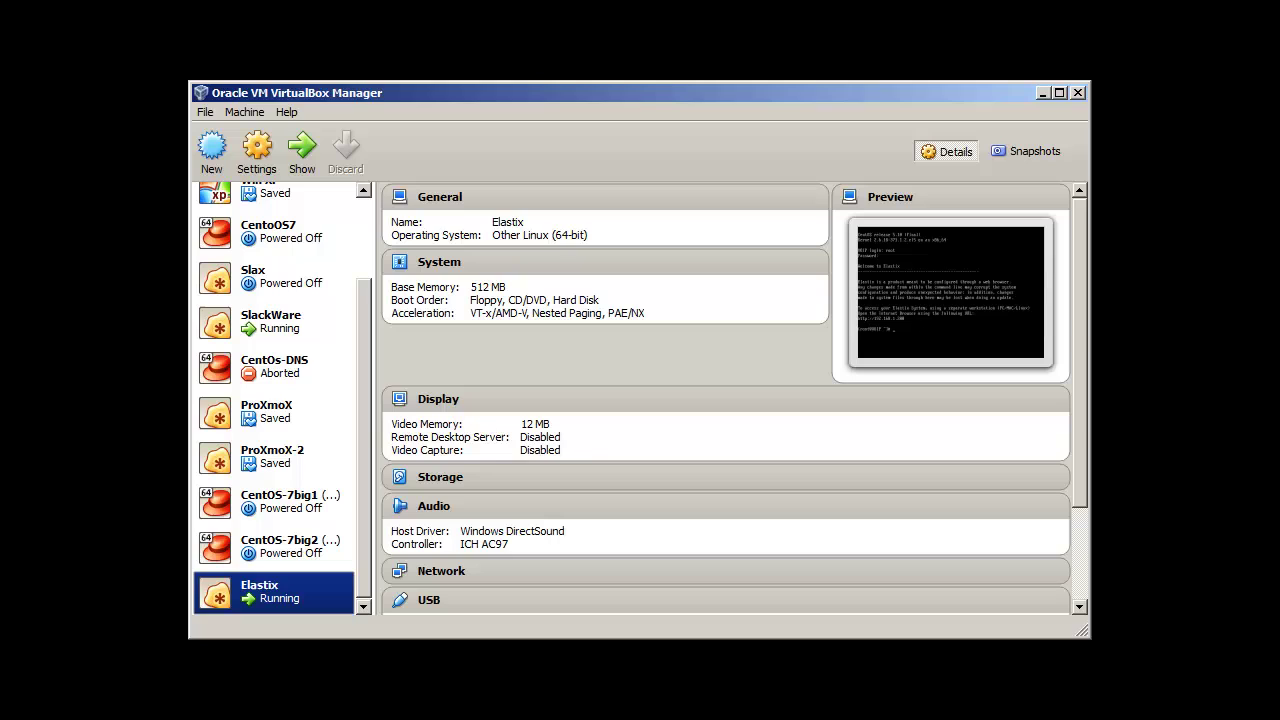
{"action": "key", "text": "alt+Tab"}
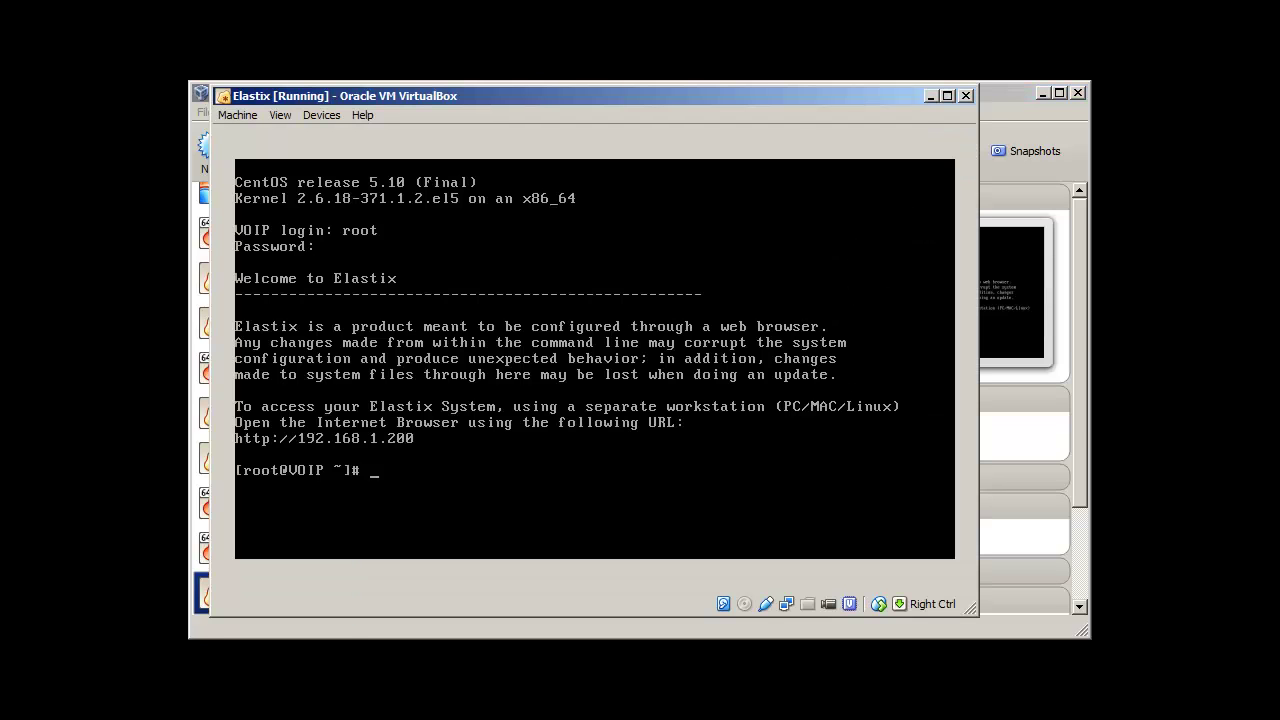
{"action": "key", "text": "alt+Tab"}
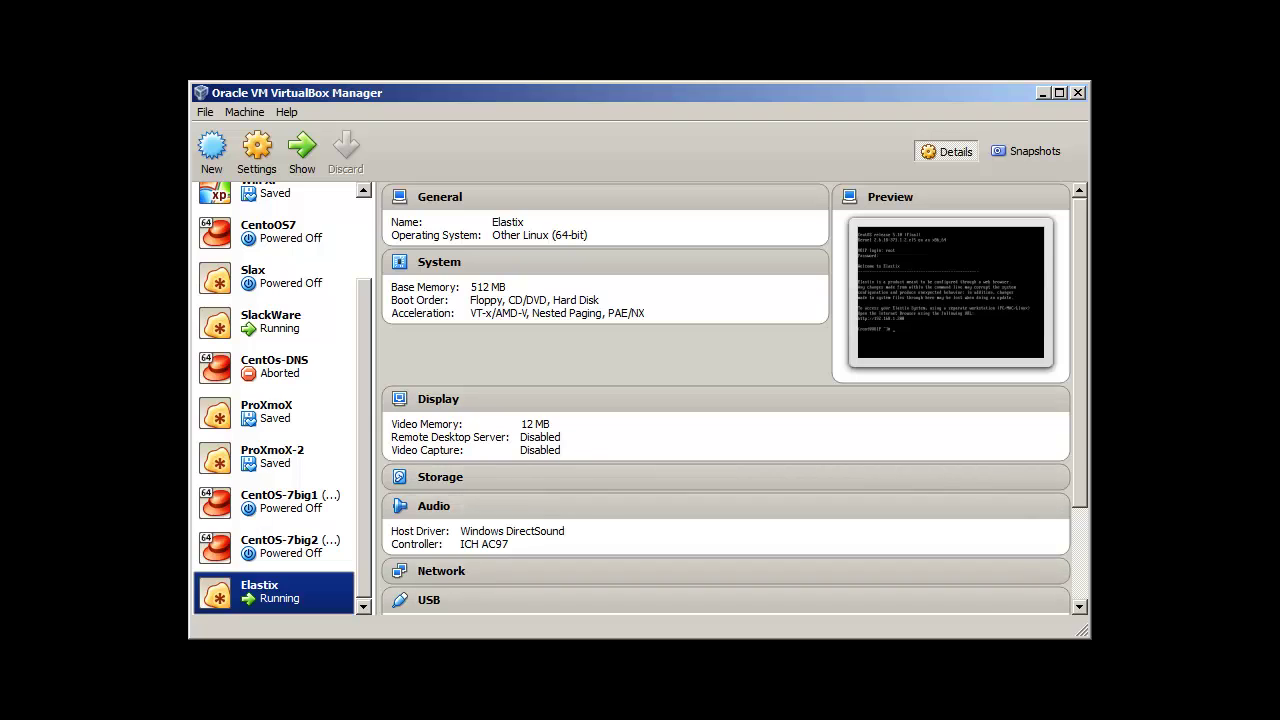
{"action": "key", "text": "alt+Tab"}
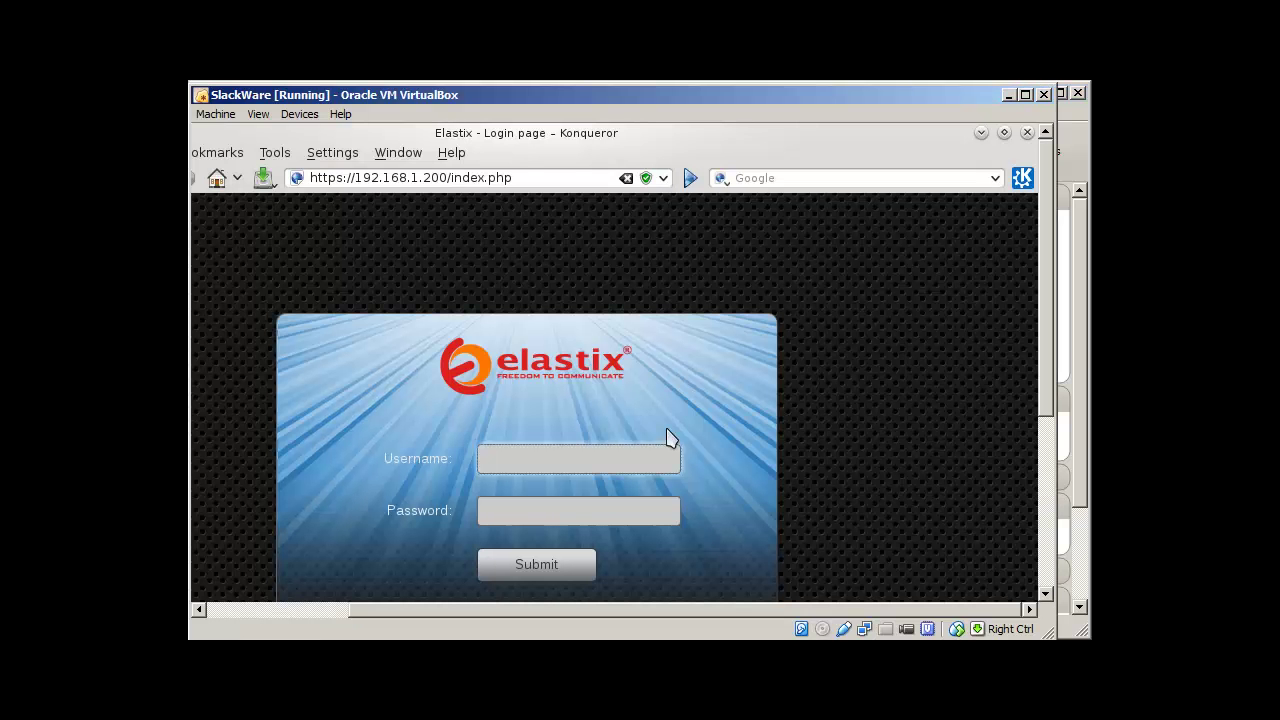
Step: Log in to the Elastix web interface as 'admin' with the administrator password
{"action": "type", "text": "admin"}
{"action": "key", "text": "Tab"}
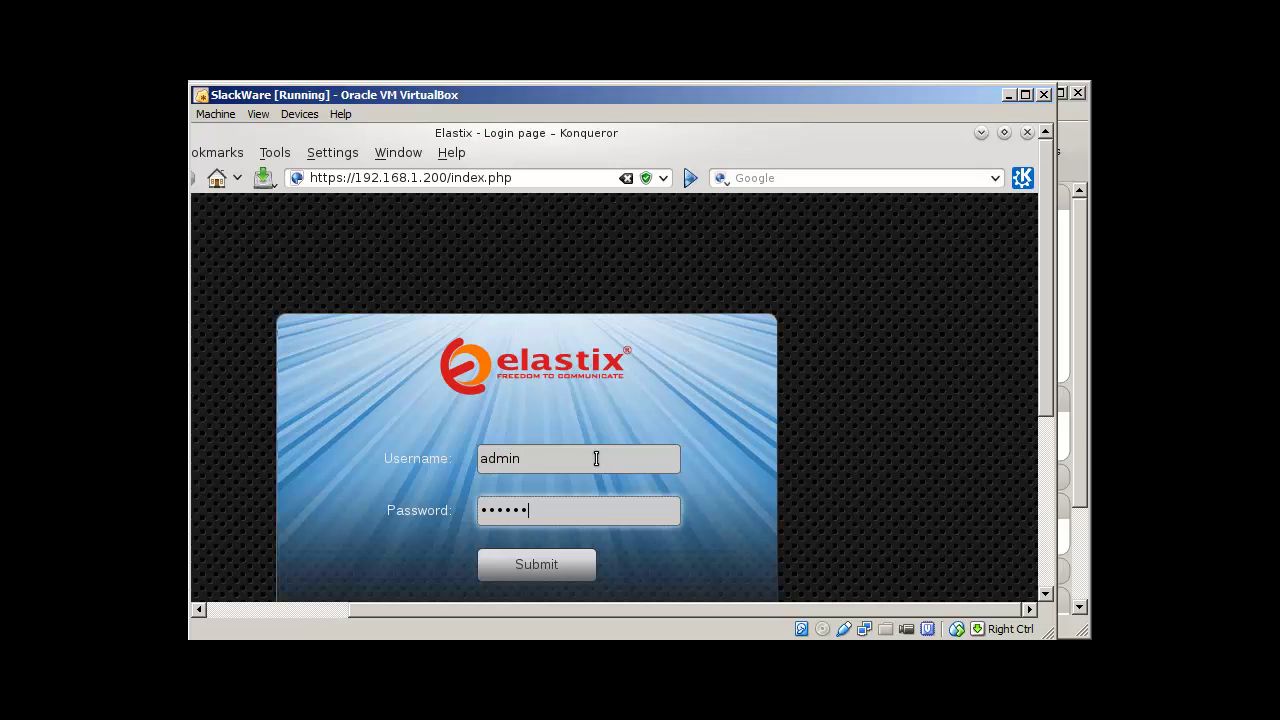
{"action": "key", "text": "Return"}
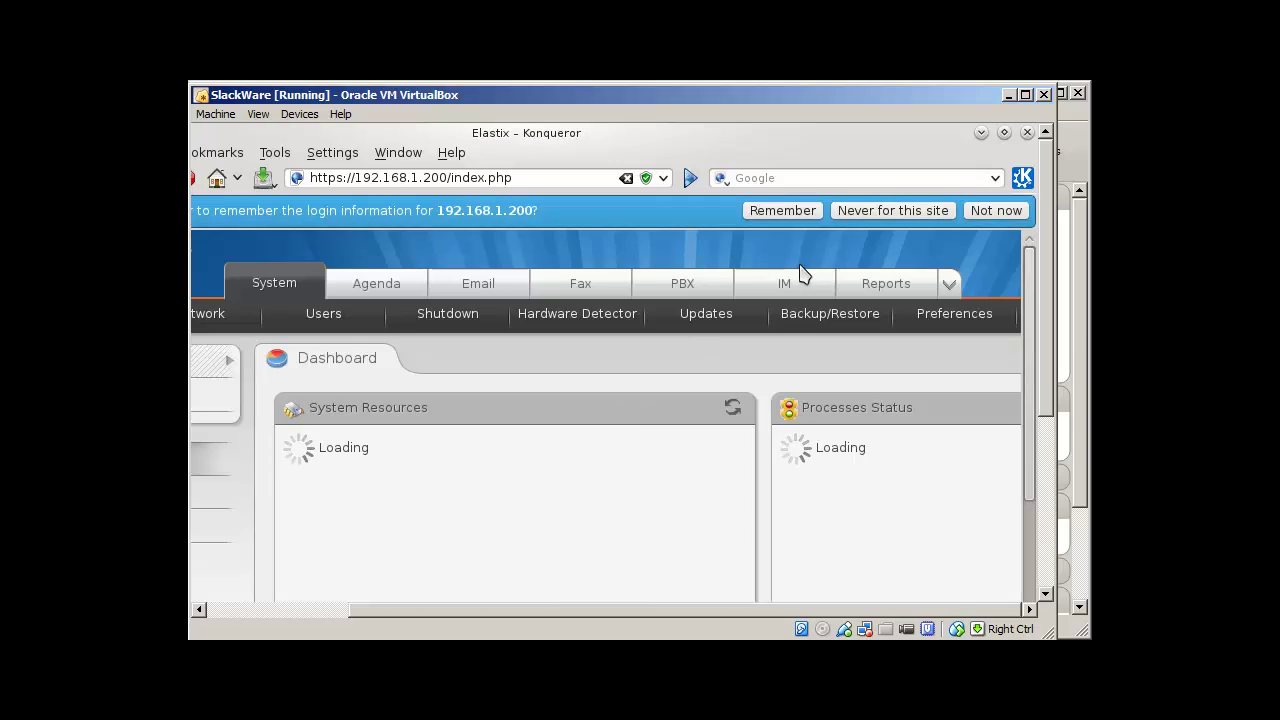
Step: Dismiss the remember-login bar and scroll to the dashboard's CPU, RAM and SWAP gauges
{"action": "left_click", "coordinate": [978, 210]}
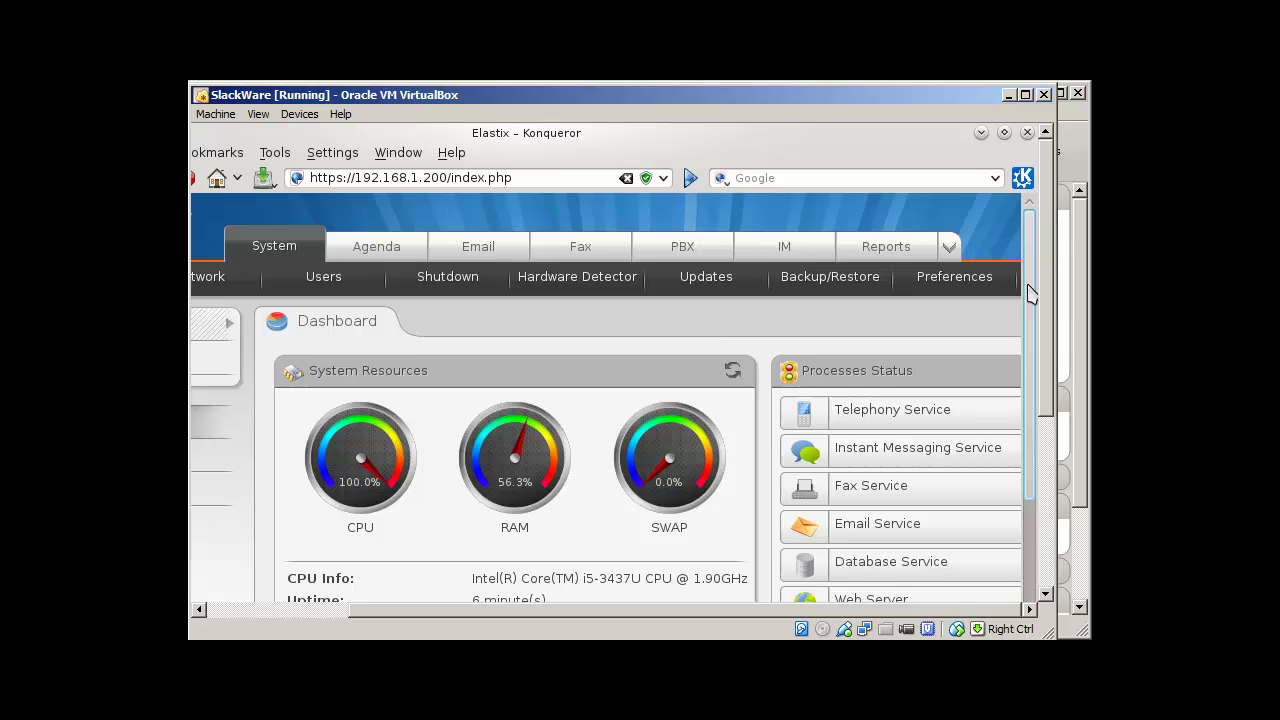
{"action": "left_click_drag", "start_coordinate": [1029, 292], "coordinate": [1036, 399]}
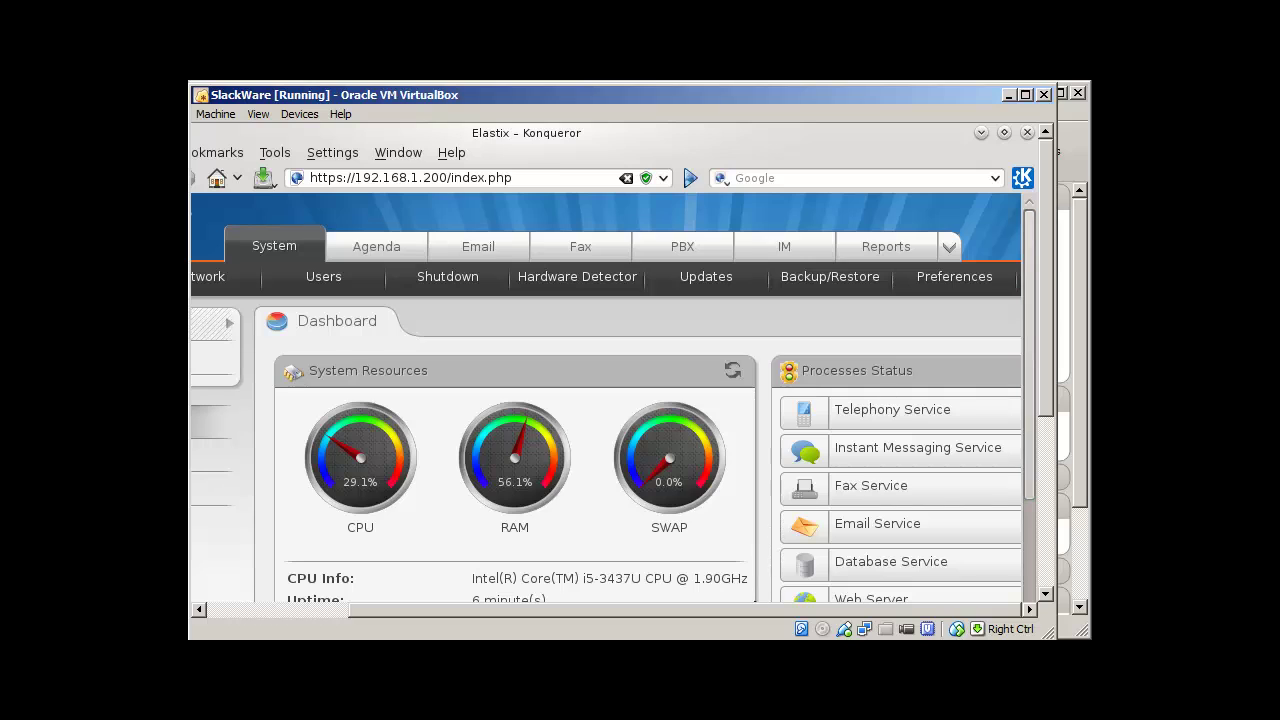
{"action": "scroll", "coordinate": [615, 400], "scroll_direction": "left", "scroll_amount": 5}
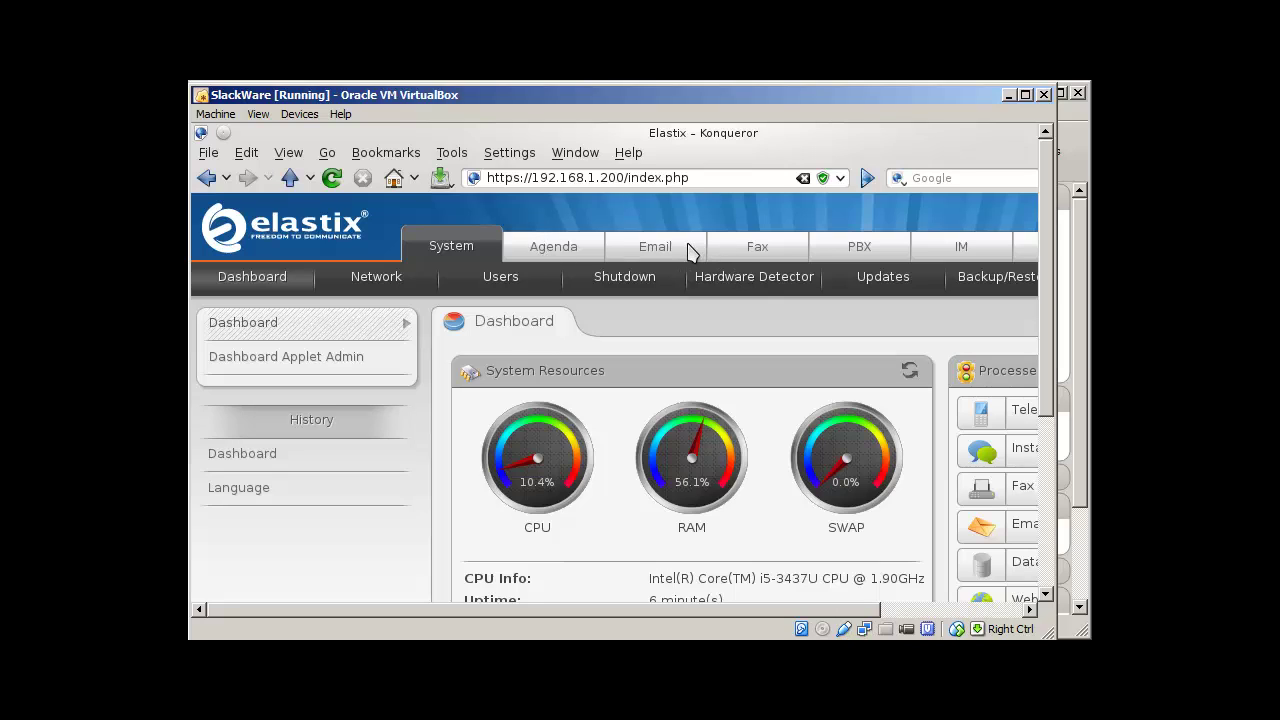
{"action": "left_click", "coordinate": [861, 248]}
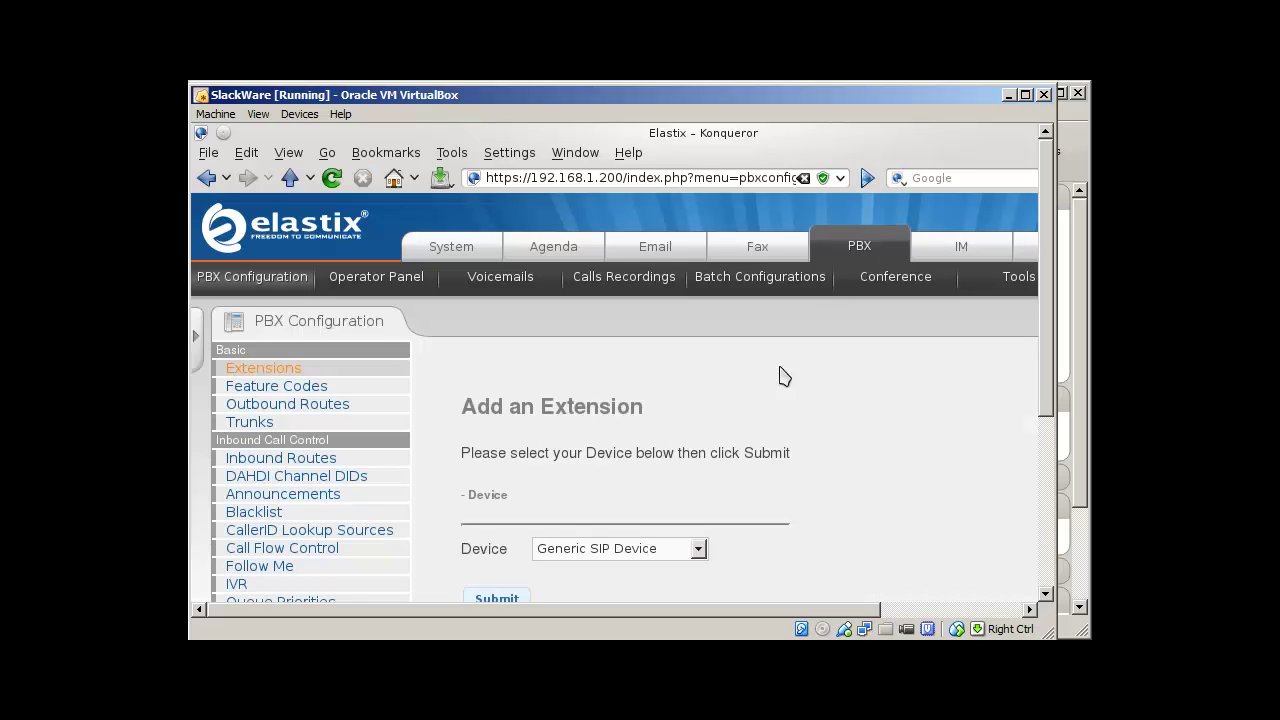
{"action": "key", "text": "ctrl+shift+f"}
{"action": "scroll", "coordinate": [1036, 327], "scroll_direction": "down", "scroll_amount": 2}
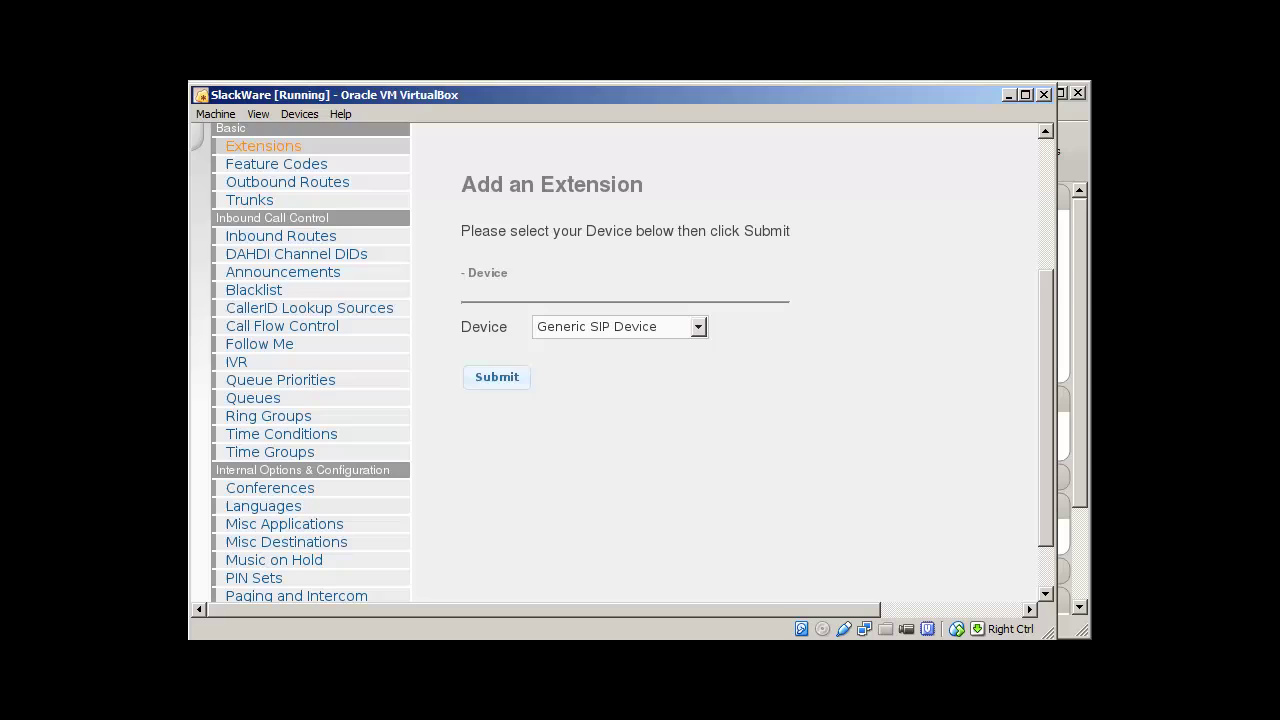
{"action": "scroll", "coordinate": [1036, 327], "scroll_direction": "up", "scroll_amount": 2}
{"action": "key", "text": "ctrl+shift+f"}
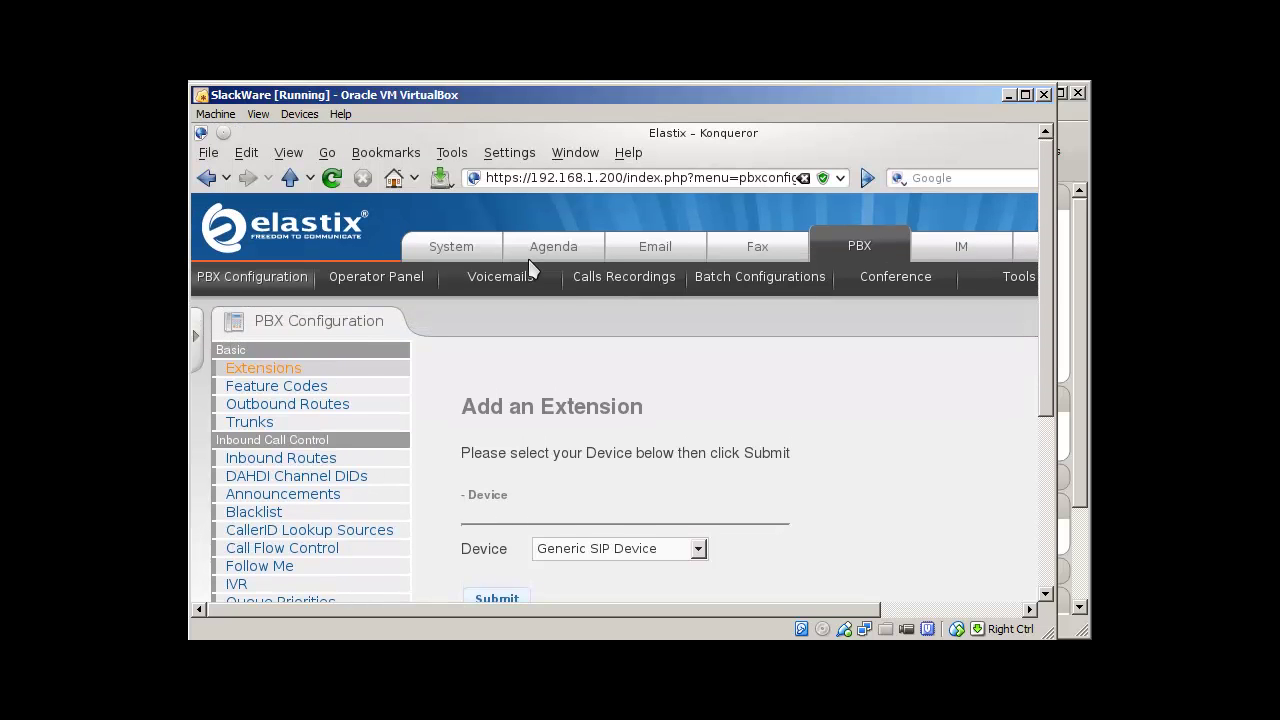
{"action": "left_click", "coordinate": [470, 253]}
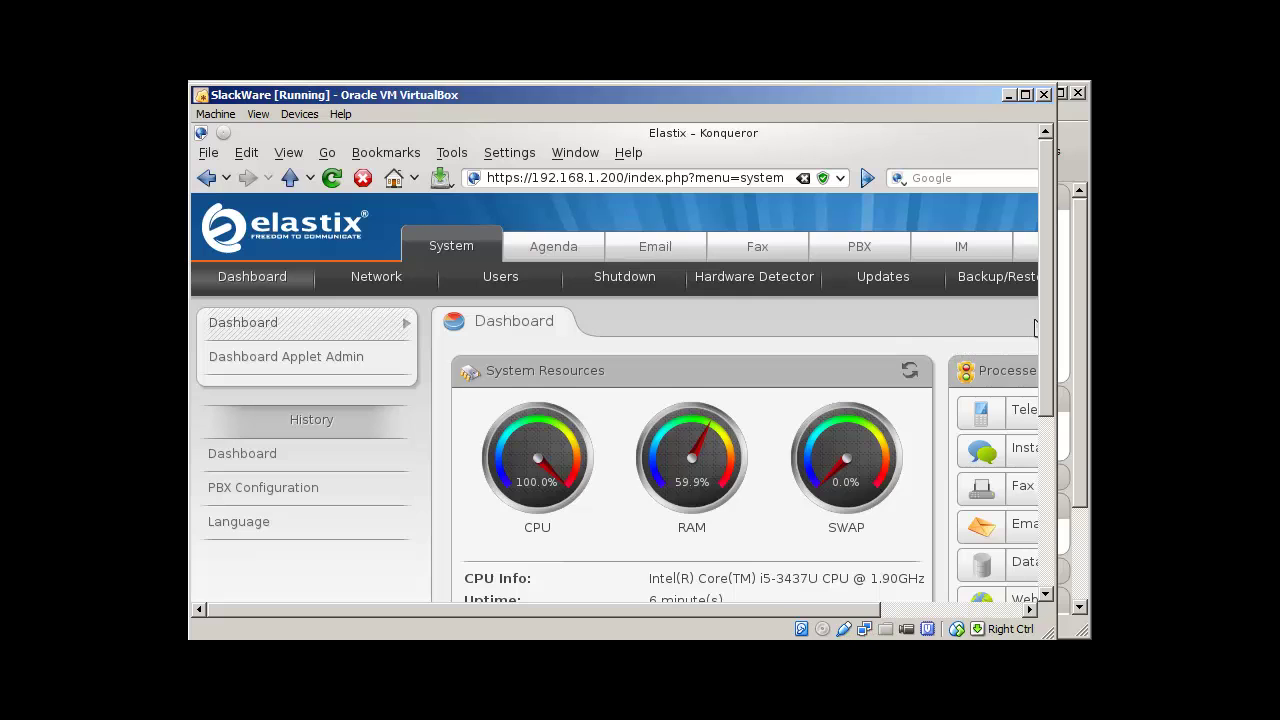
{"action": "key", "text": "ctrl+shift+f"}
{"action": "scroll", "coordinate": [1036, 327], "scroll_direction": "down", "scroll_amount": 5}
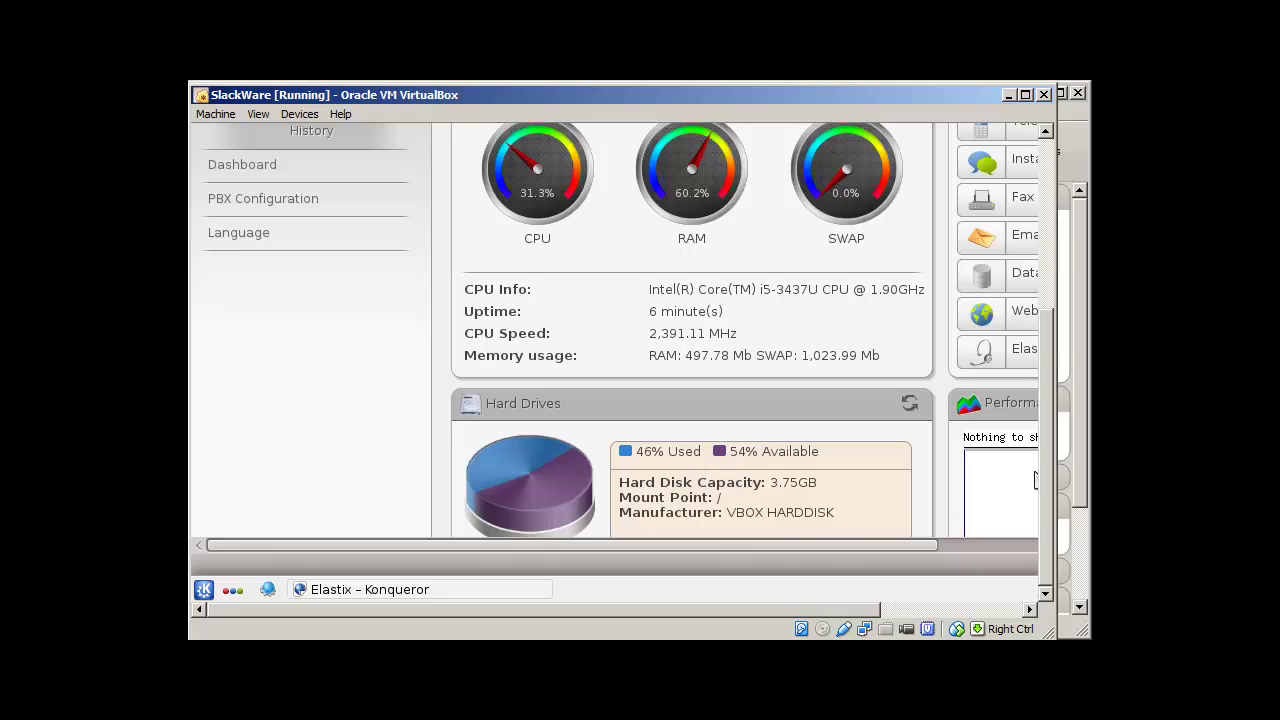
{"action": "left_click_drag", "start_coordinate": [829, 550], "coordinate": [795, 570]}
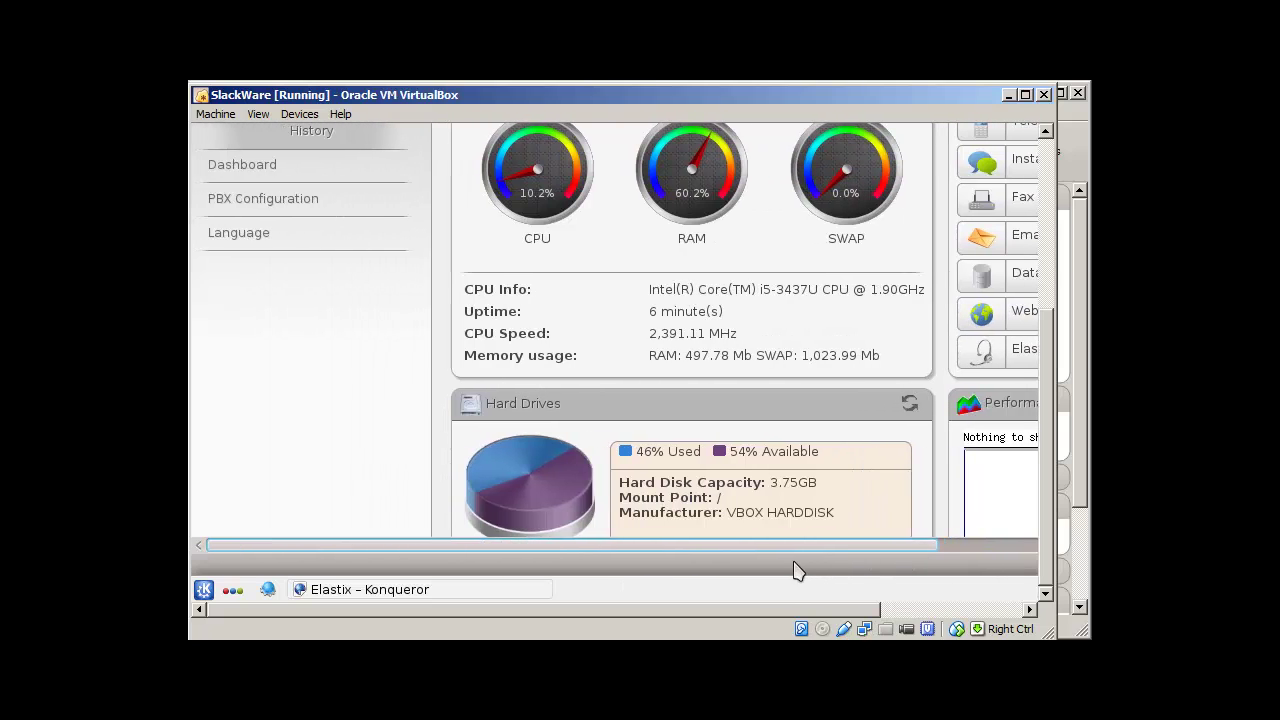
{"action": "scroll", "coordinate": [1045, 490], "scroll_direction": "up", "scroll_amount": 5}
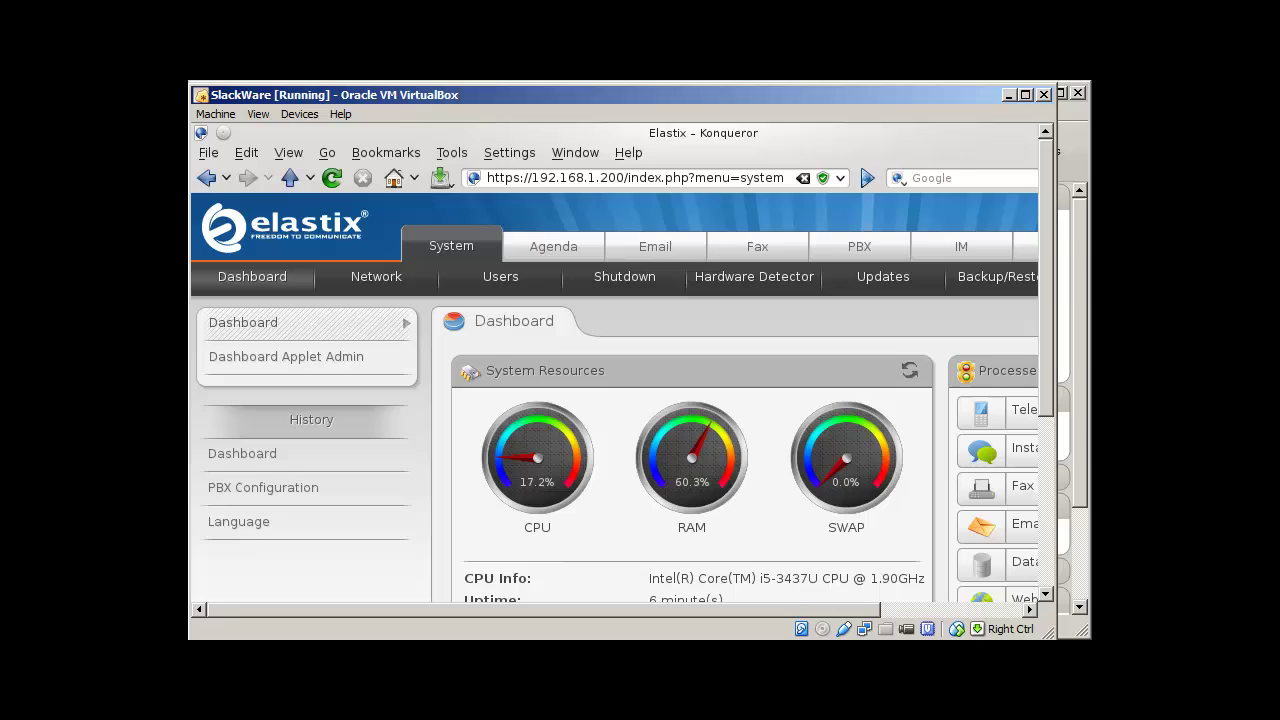